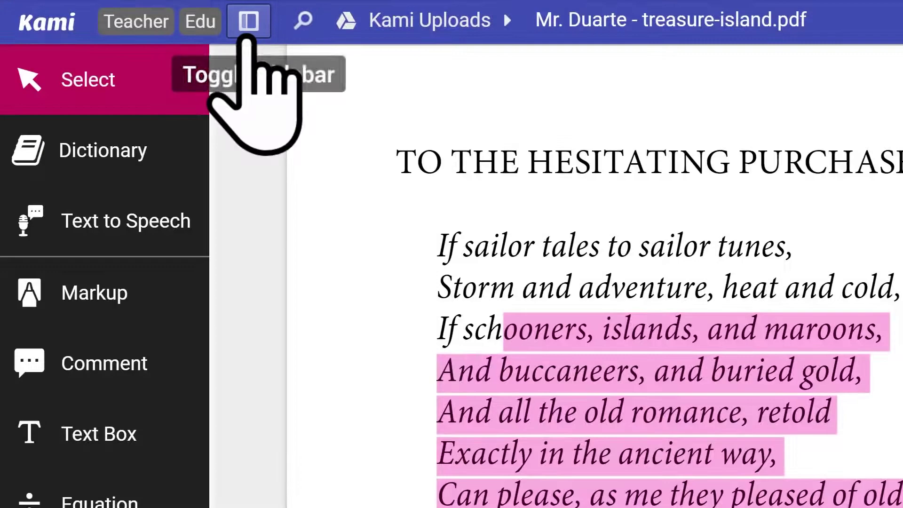
- Open the sidebar outline and jump via PART THREE to PART FOUR The Stockade
{"action": "left_click", "coordinate": [247, 37]}
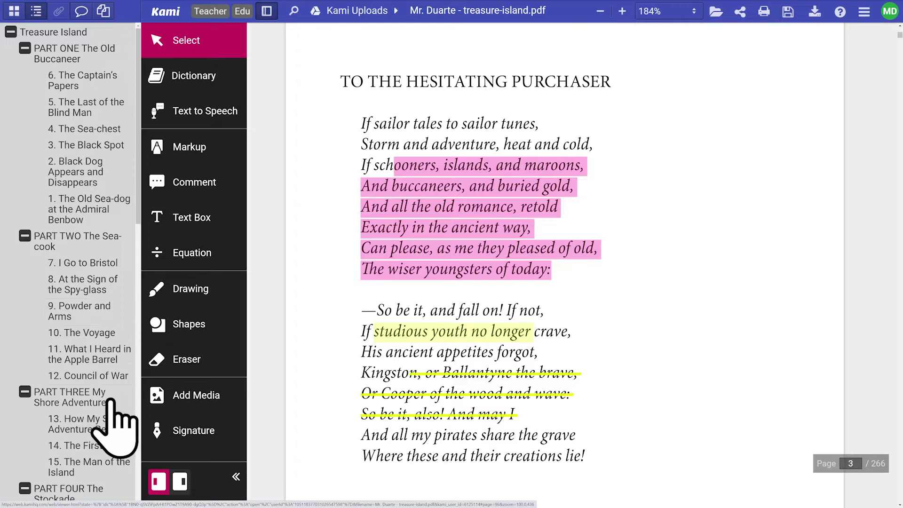
{"action": "scroll", "coordinate": [117, 424], "scroll_direction": "down", "scroll_amount": 3}
{"action": "left_click", "coordinate": [98, 291]}
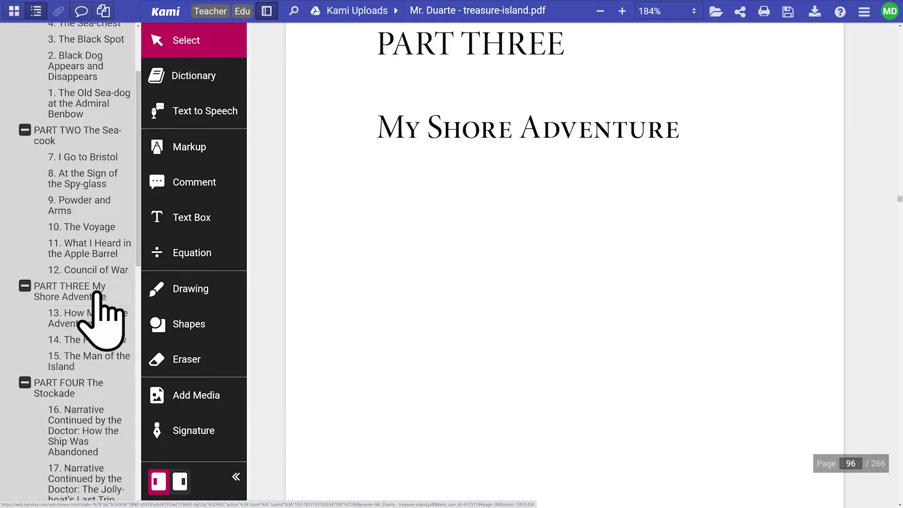
{"action": "left_click", "coordinate": [90, 390]}
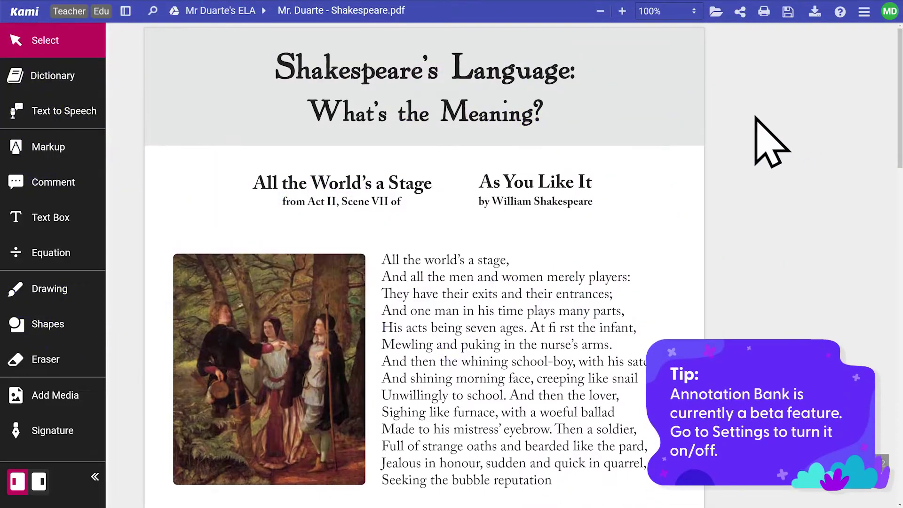
{"action": "scroll", "coordinate": [777, 144], "scroll_direction": "down", "scroll_amount": 5}
{"action": "scroll", "coordinate": [756, 117], "scroll_direction": "down", "scroll_amount": 4}
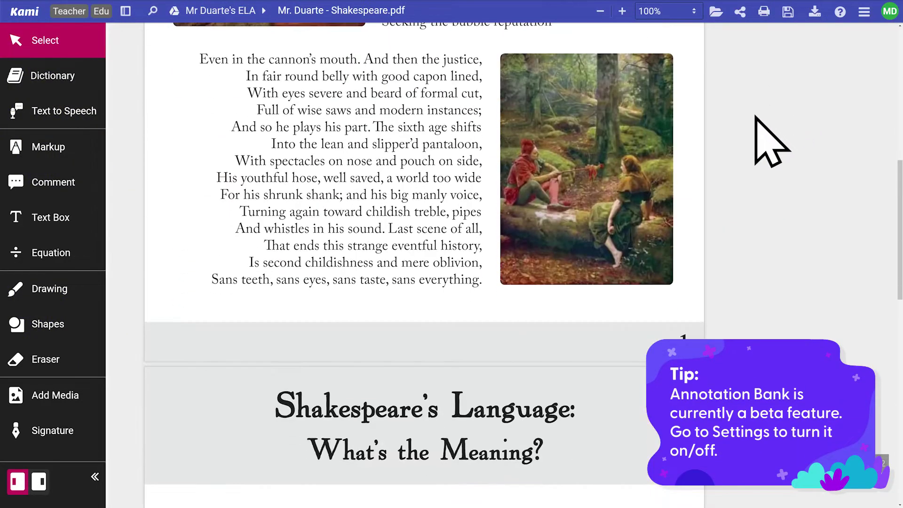
{"action": "scroll", "coordinate": [756, 117], "scroll_direction": "down", "scroll_amount": 2}
{"action": "scroll", "coordinate": [756, 117], "scroll_direction": "down", "scroll_amount": 3}
{"action": "scroll", "coordinate": [756, 117], "scroll_direction": "down", "scroll_amount": 3}
{"action": "scroll", "coordinate": [756, 117], "scroll_direction": "down", "scroll_amount": 1}
{"action": "scroll", "coordinate": [756, 116], "scroll_direction": "down", "scroll_amount": 3}
{"action": "scroll", "coordinate": [756, 116], "scroll_direction": "down", "scroll_amount": 1}
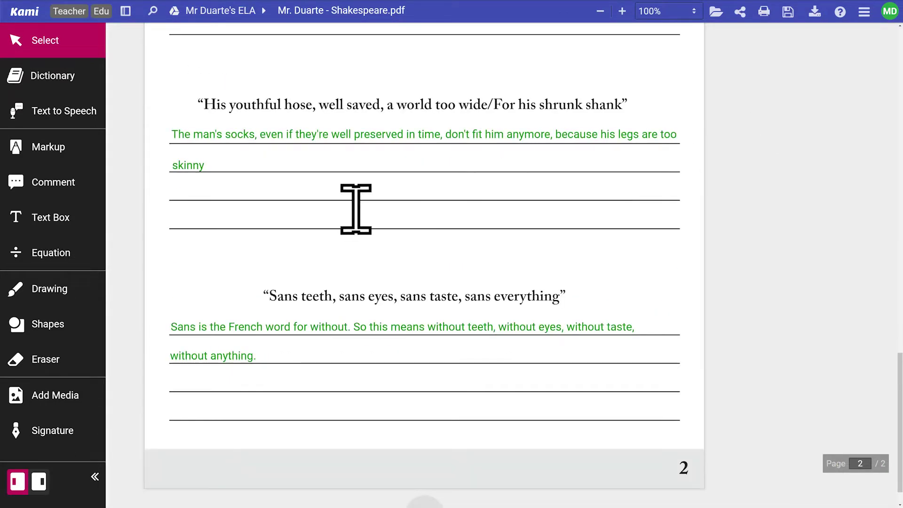
- Add a praise comment beside the Sans teeth answer on page 2
{"action": "left_click", "coordinate": [78, 185]}
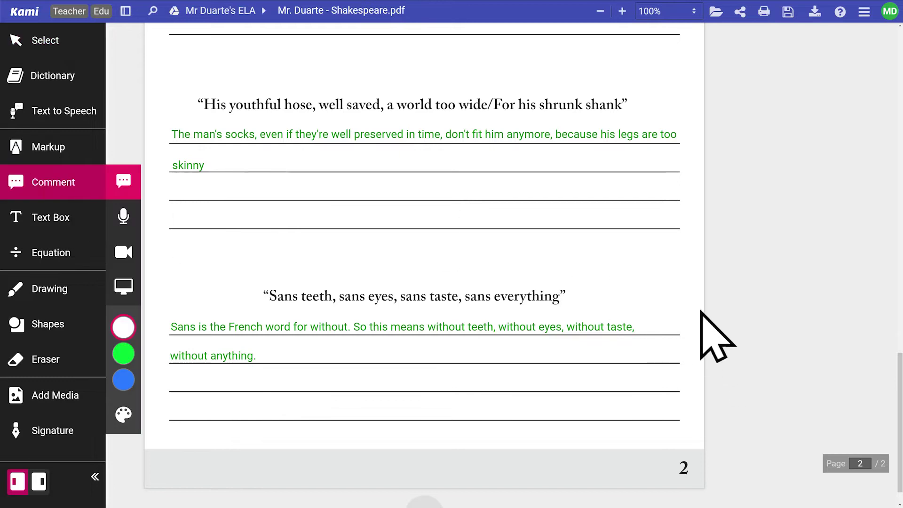
{"action": "left_click", "coordinate": [663, 295]}
{"action": "type", "text": "Great work on this one! It was a tough on"}
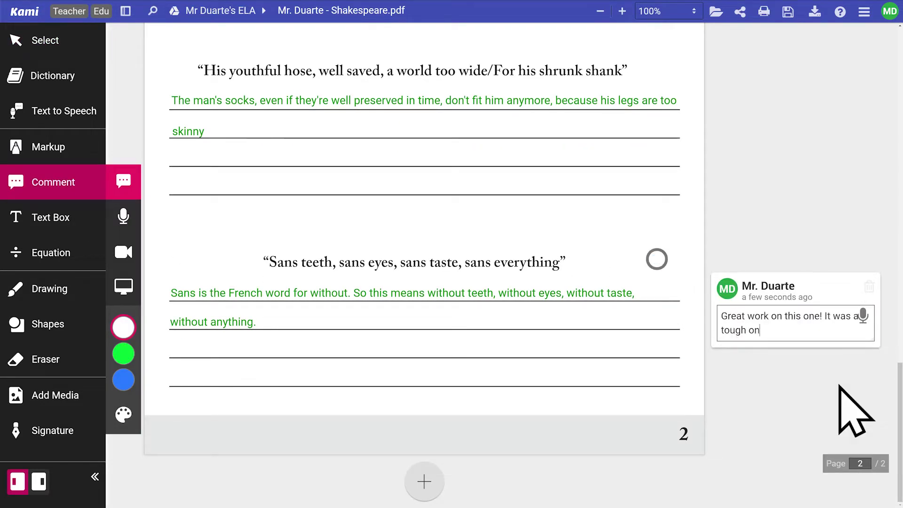
{"action": "left_click", "coordinate": [840, 386]}
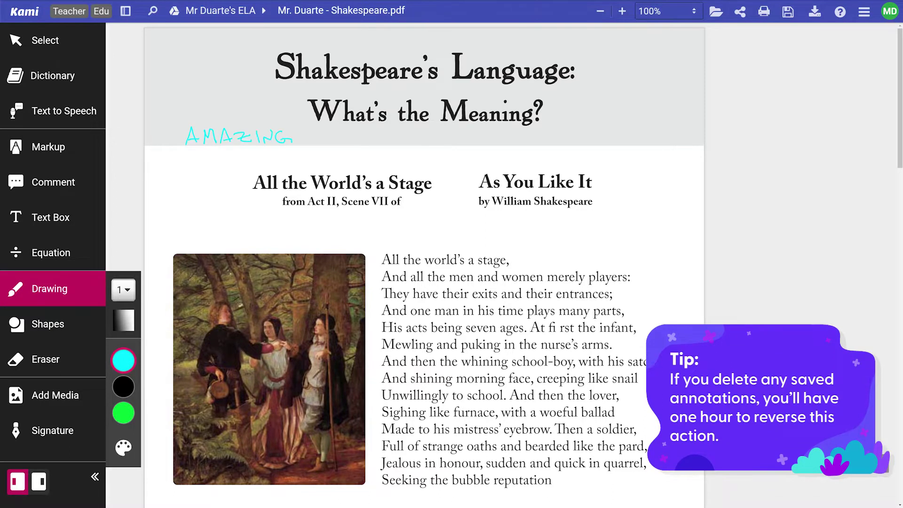
- Add the AMAZING! drawing to the annotation bank
{"action": "left_click", "coordinate": [56, 48]}
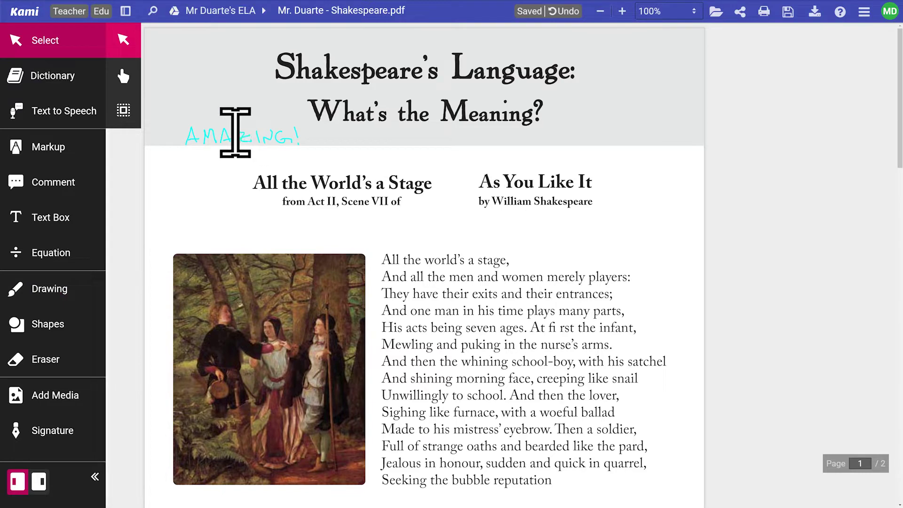
{"action": "left_click", "coordinate": [240, 138]}
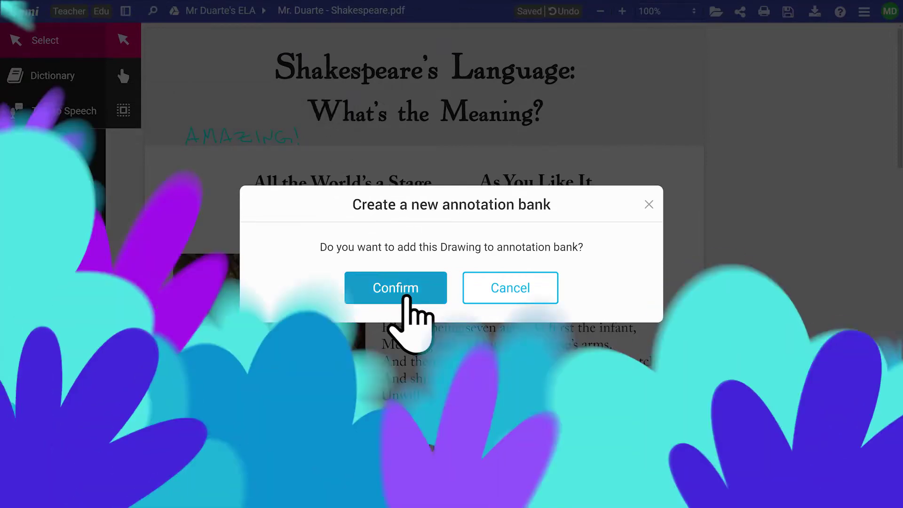
{"action": "left_click", "coordinate": [408, 297]}
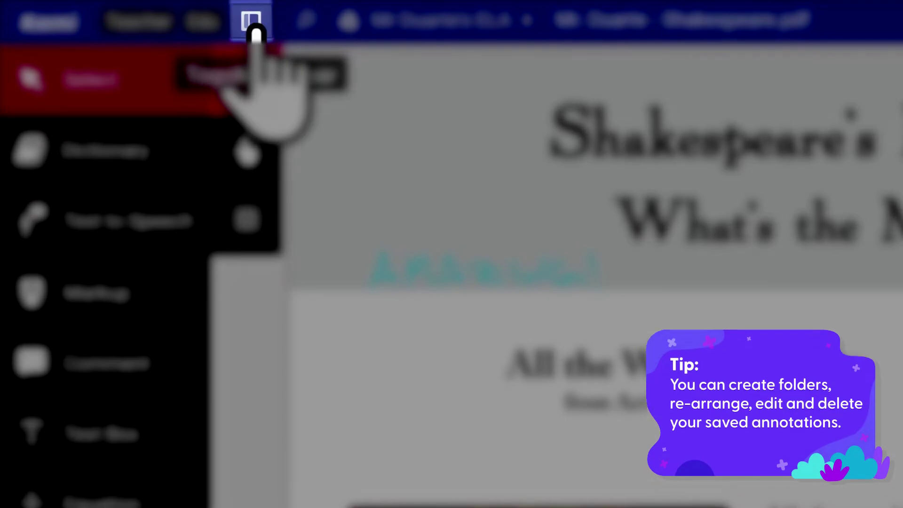
- Post 'Great work on this one! It was a tough one!' beside the snail answer
{"action": "left_click", "coordinate": [252, 25]}
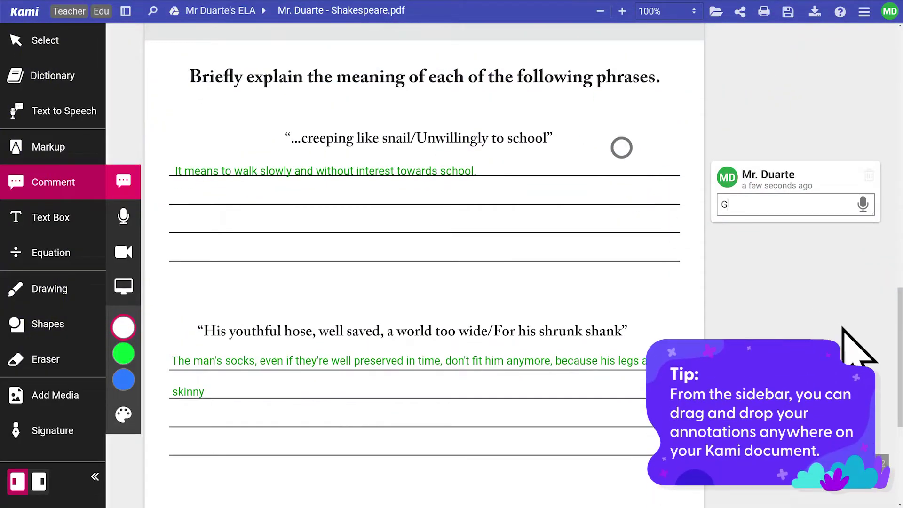
{"action": "type", "text": "re"}
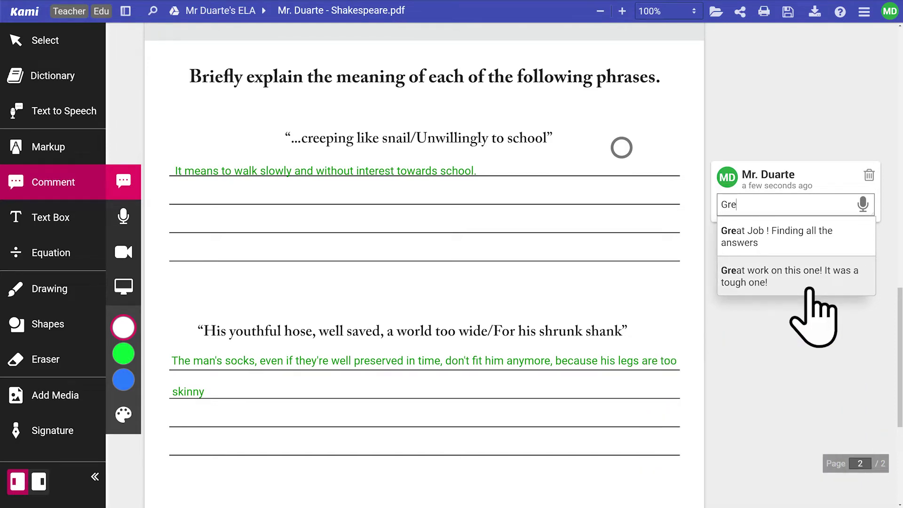
{"action": "left_click", "coordinate": [810, 288]}
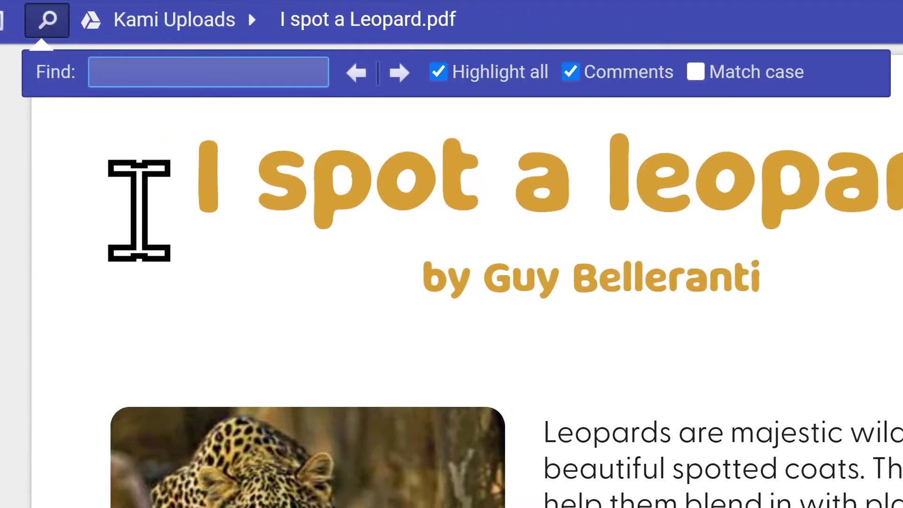
{"action": "type", "text": "tree"}
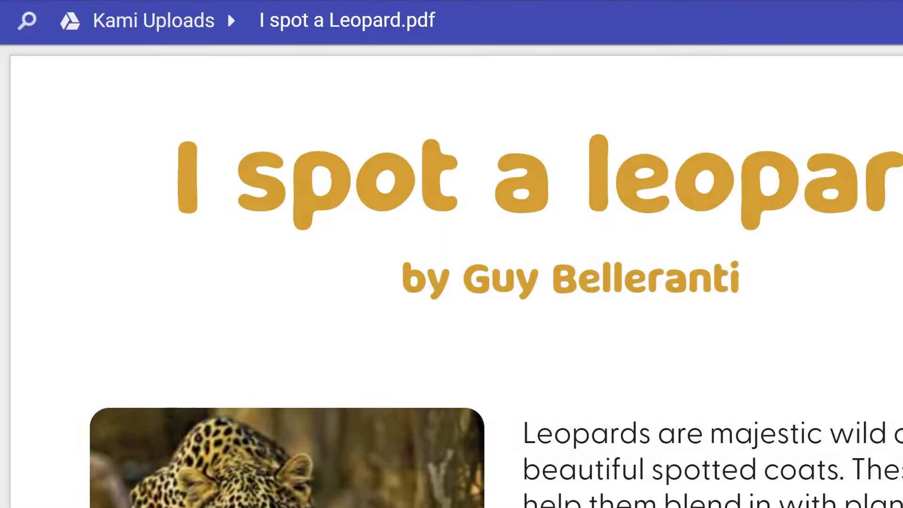
- Rename the file Reading Comprehension, zoom in two steps, then back to 100%
{"action": "left_click", "coordinate": [668, 19]}
{"action": "type", "text": "Reading Comprehension"}
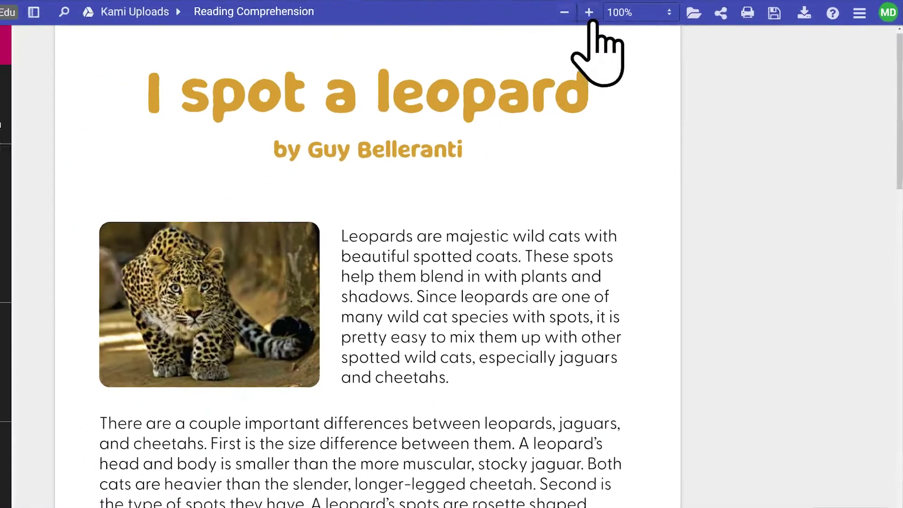
{"action": "left_click", "coordinate": [625, 11]}
{"action": "left_click", "coordinate": [624, 10]}
{"action": "left_click", "coordinate": [624, 11]}
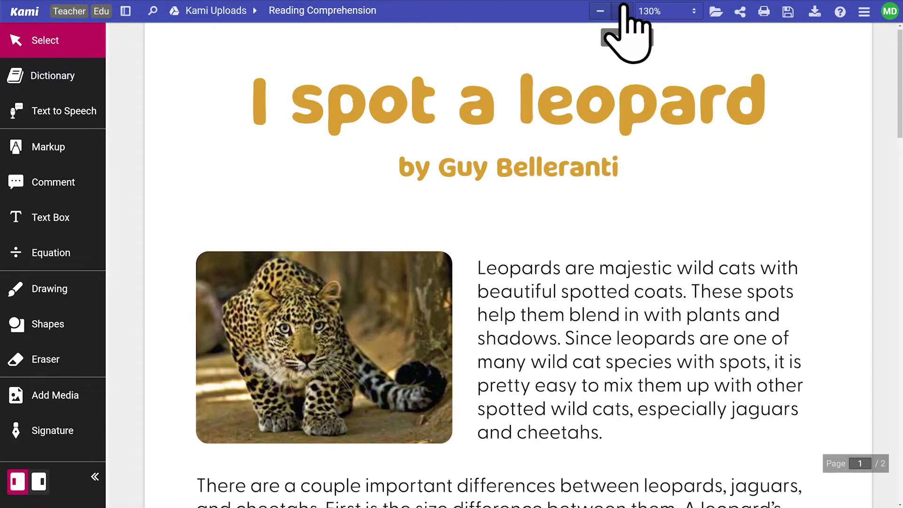
{"action": "left_click", "coordinate": [598, 11]}
{"action": "left_click", "coordinate": [597, 11]}
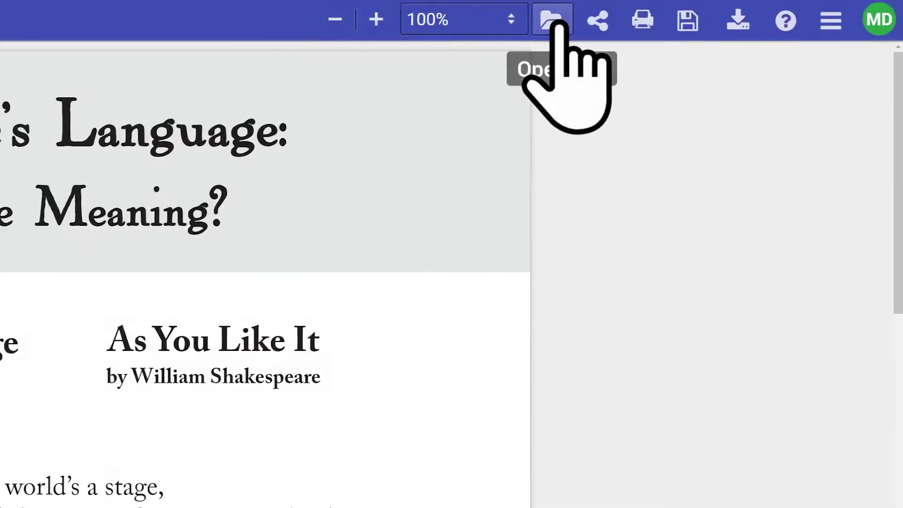
{"action": "left_click", "coordinate": [554, 23]}
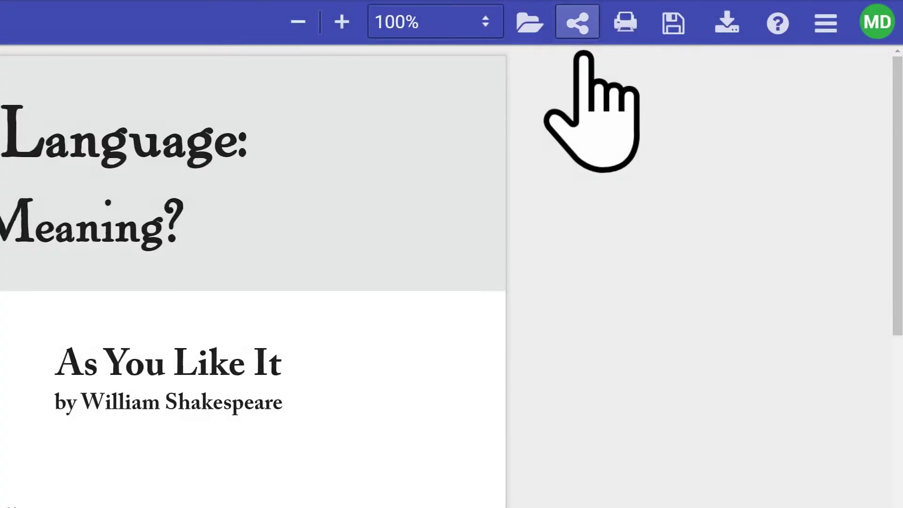
- Share the worksheet with anyone with the link as Viewer, with download/print allowed
{"action": "left_click", "coordinate": [578, 26]}
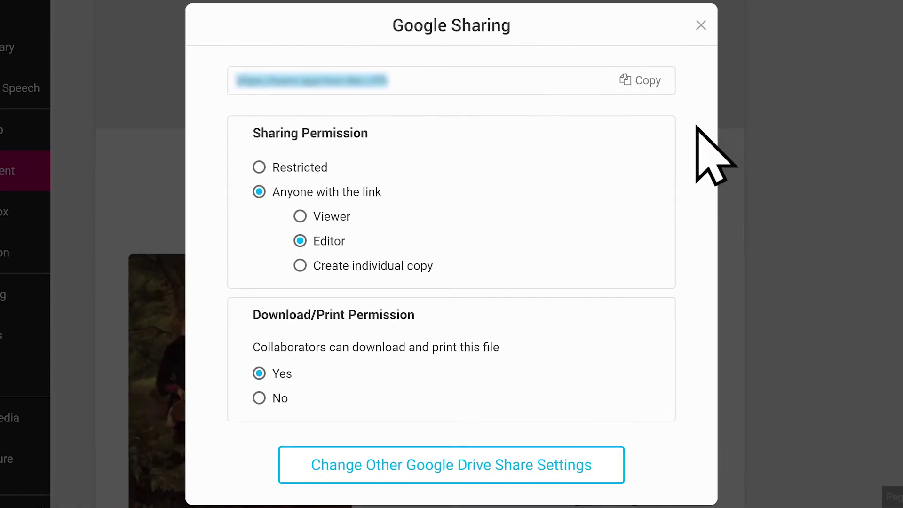
{"action": "left_click", "coordinate": [319, 170]}
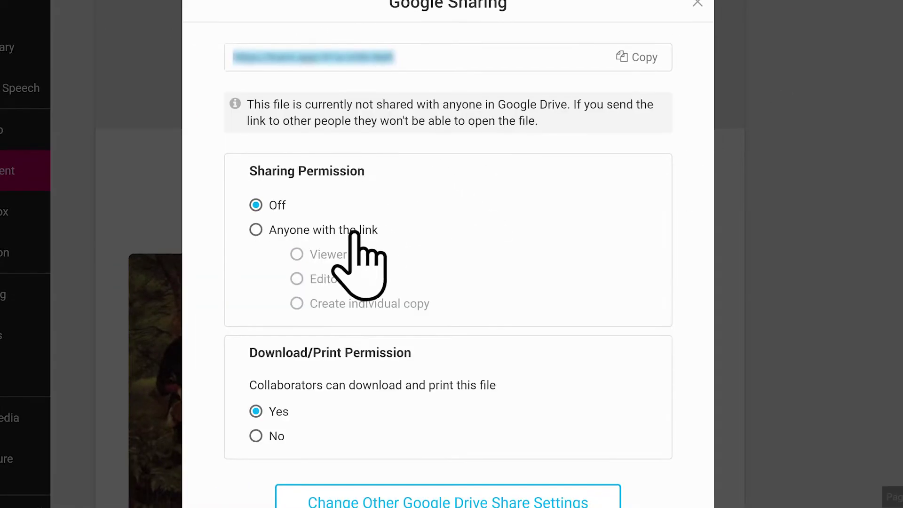
{"action": "left_click", "coordinate": [352, 231]}
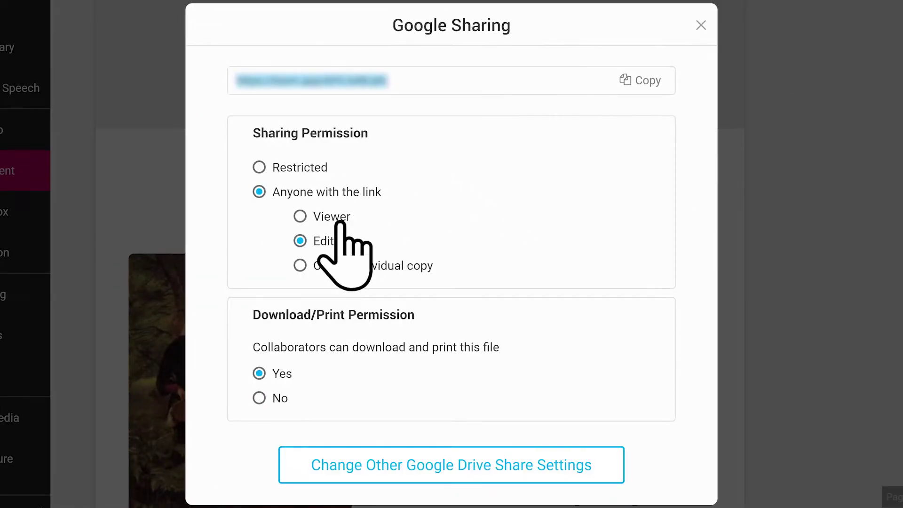
{"action": "left_click", "coordinate": [341, 219]}
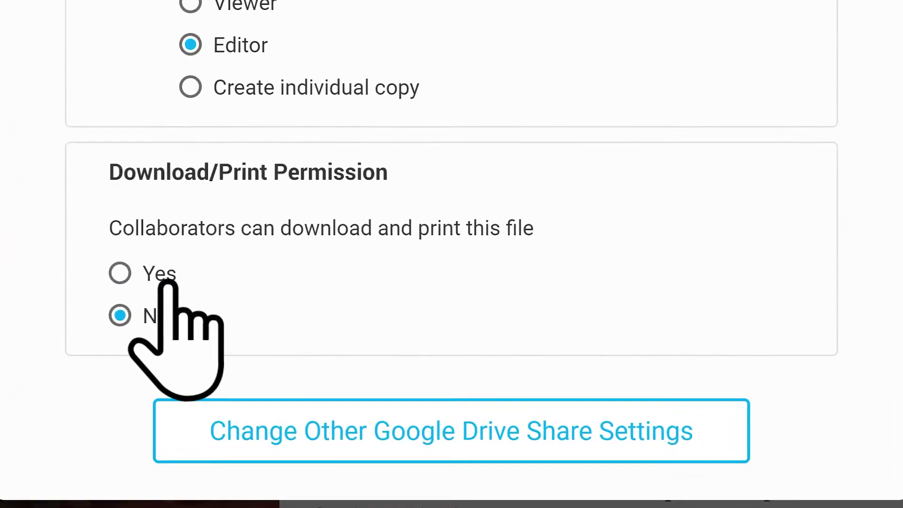
{"action": "left_click", "coordinate": [161, 277]}
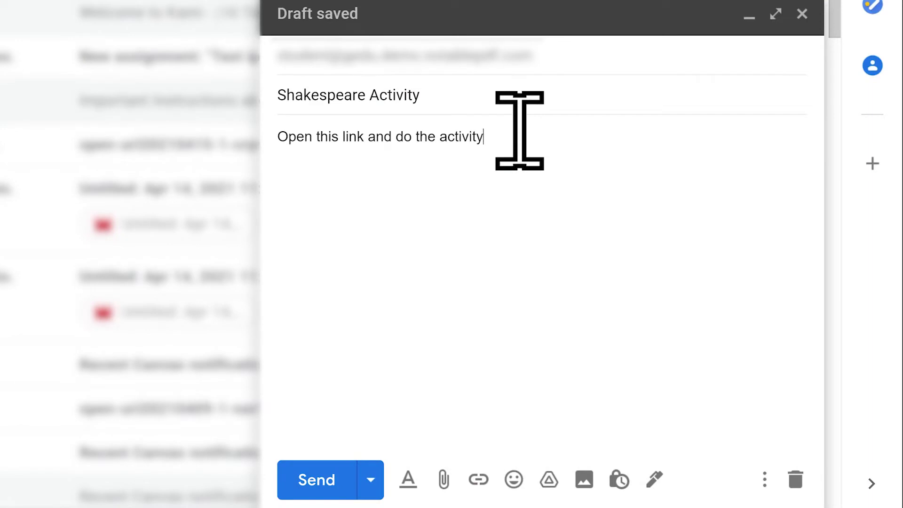
- Paste the Kami worksheet link on a new line below the email body
{"action": "key", "text": "Return"}
{"action": "key", "text": "ctrl+v"}
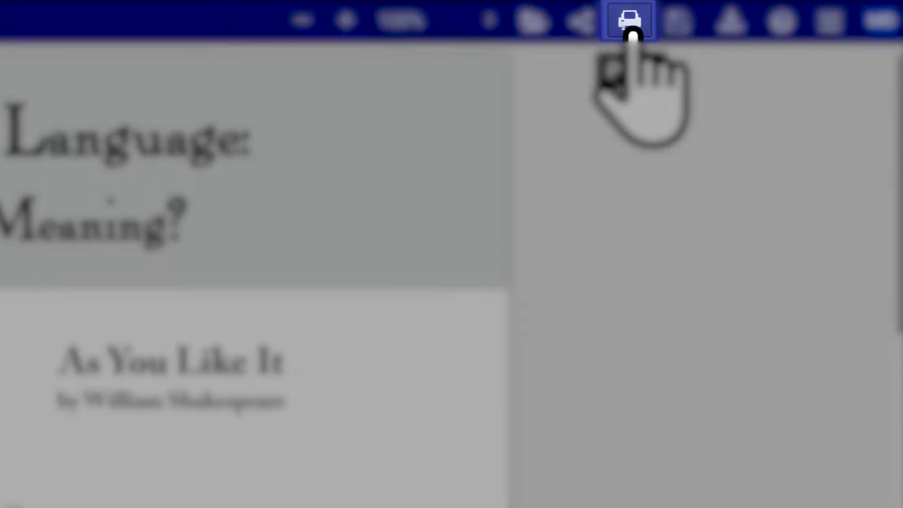
- Bring up the print options for the Shakespeare worksheet
{"action": "left_click", "coordinate": [630, 28]}
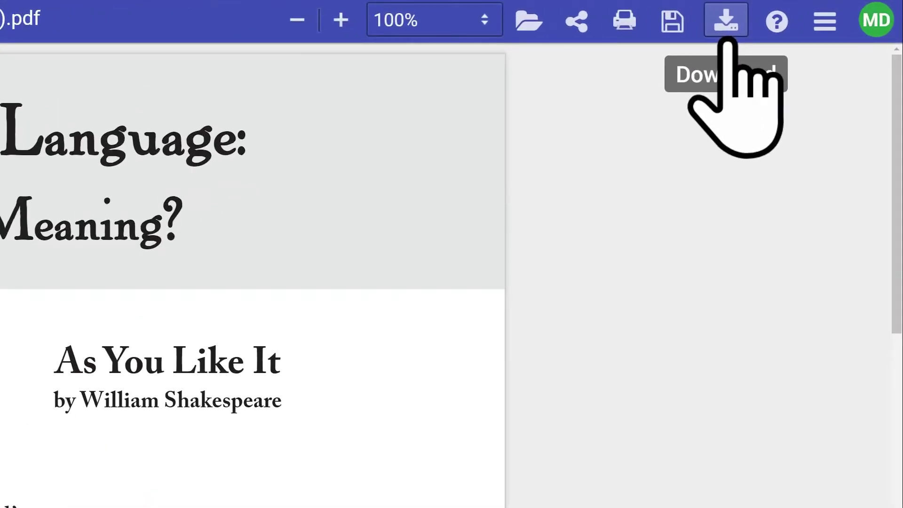
- Export the worksheet as Original No Annotation
{"action": "left_click", "coordinate": [727, 28]}
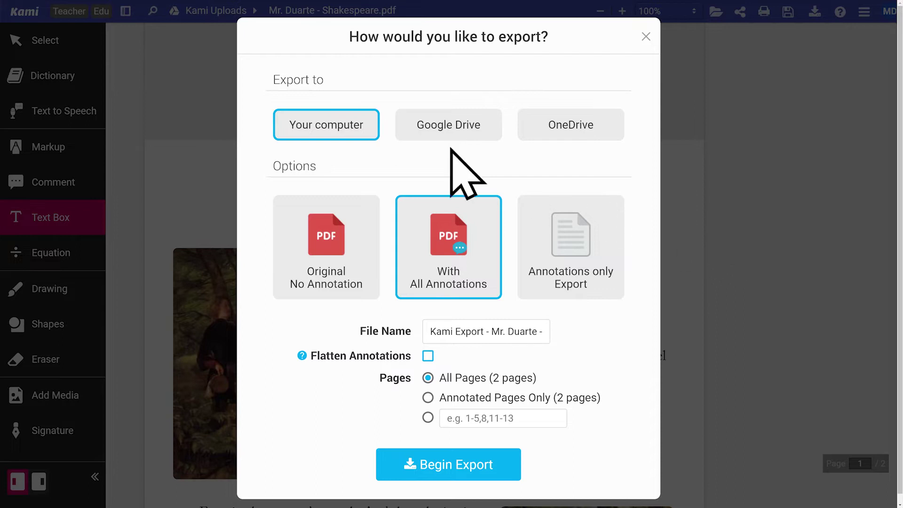
{"action": "left_click", "coordinate": [438, 163]}
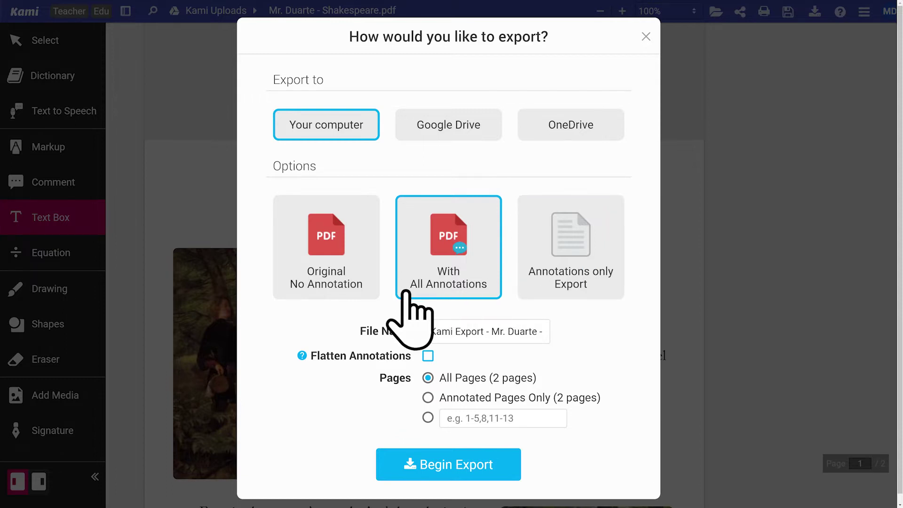
{"action": "left_click", "coordinate": [332, 299]}
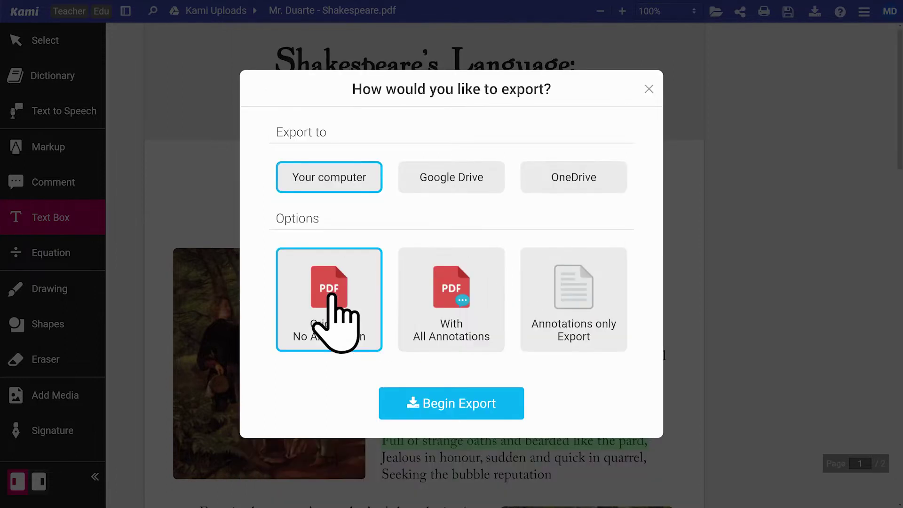
{"action": "left_click", "coordinate": [432, 405]}
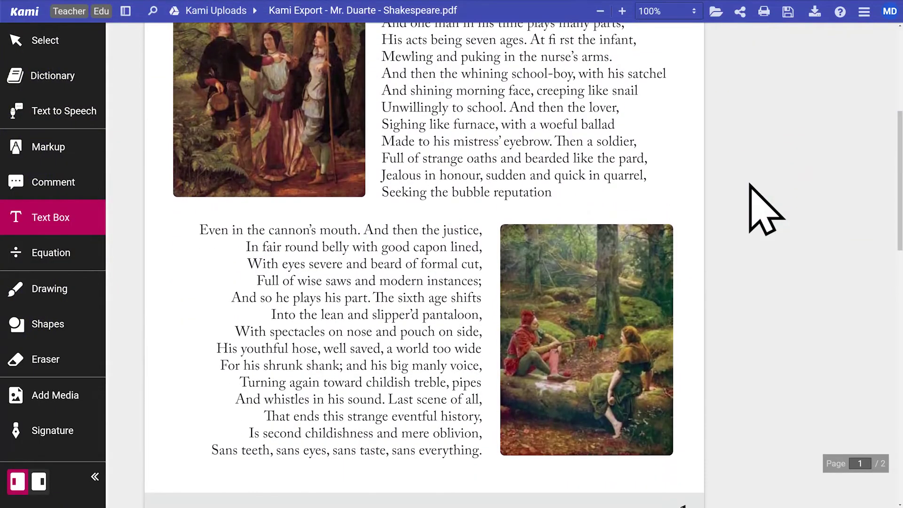
{"action": "scroll", "coordinate": [749, 185], "scroll_direction": "down", "scroll_amount": 2}
{"action": "scroll", "coordinate": [750, 186], "scroll_direction": "down", "scroll_amount": 2}
{"action": "scroll", "coordinate": [750, 184], "scroll_direction": "down", "scroll_amount": 2}
{"action": "scroll", "coordinate": [750, 185], "scroll_direction": "down", "scroll_amount": 2}
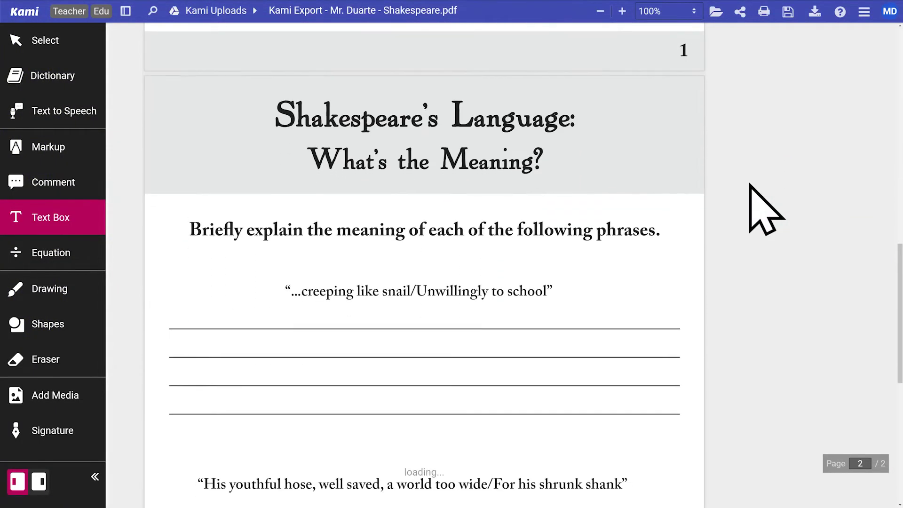
{"action": "scroll", "coordinate": [749, 185], "scroll_direction": "down", "scroll_amount": 2}
{"action": "scroll", "coordinate": [749, 184], "scroll_direction": "down", "scroll_amount": 2}
{"action": "scroll", "coordinate": [749, 186], "scroll_direction": "down", "scroll_amount": 1}
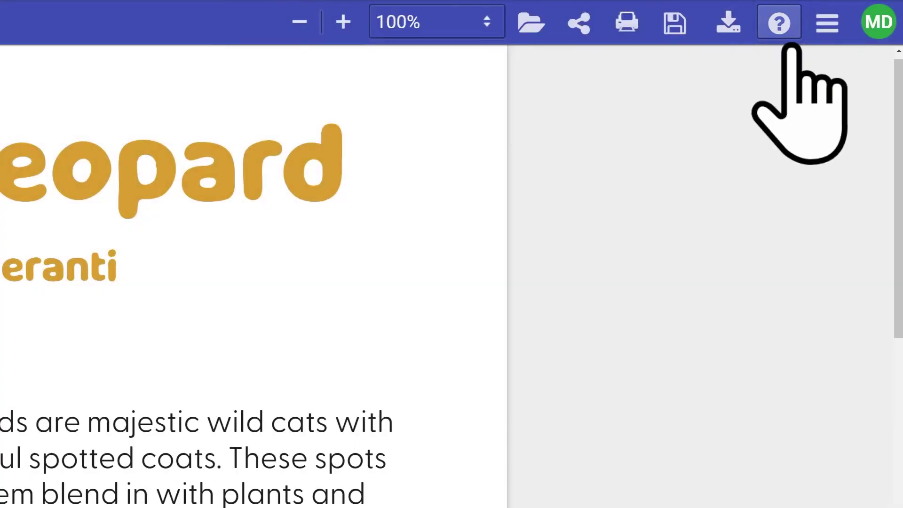
- Show the Help (?) dropdown of support and community resources
{"action": "left_click", "coordinate": [789, 44]}
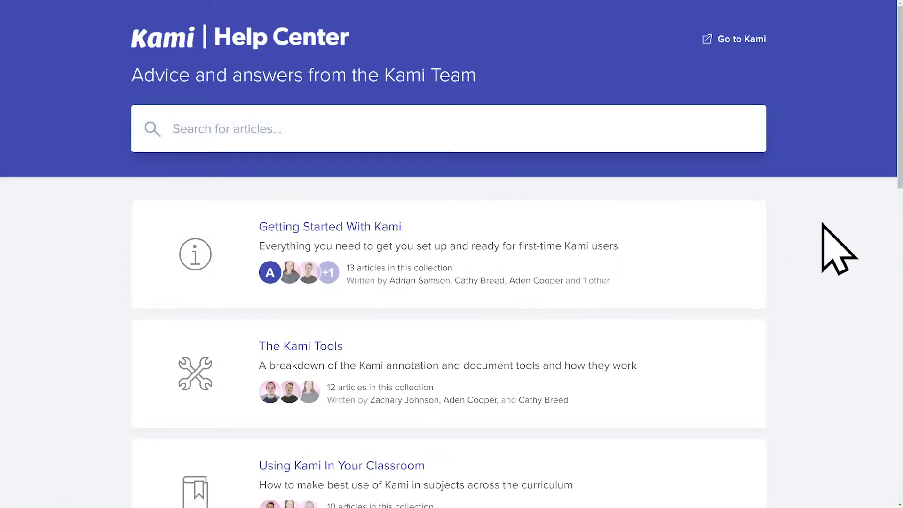
{"action": "scroll", "coordinate": [839, 248], "scroll_direction": "down", "scroll_amount": 2}
{"action": "scroll", "coordinate": [839, 248], "scroll_direction": "down", "scroll_amount": 3}
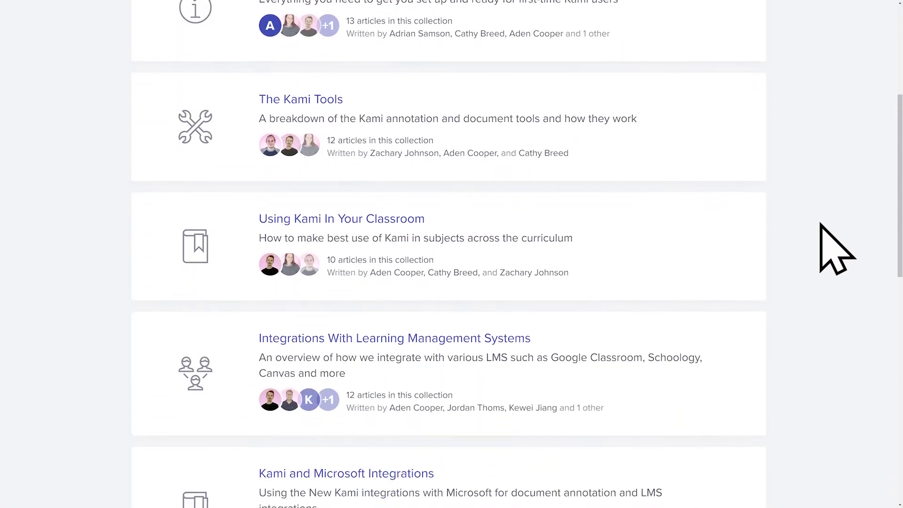
{"action": "scroll", "coordinate": [821, 226], "scroll_direction": "down", "scroll_amount": 1}
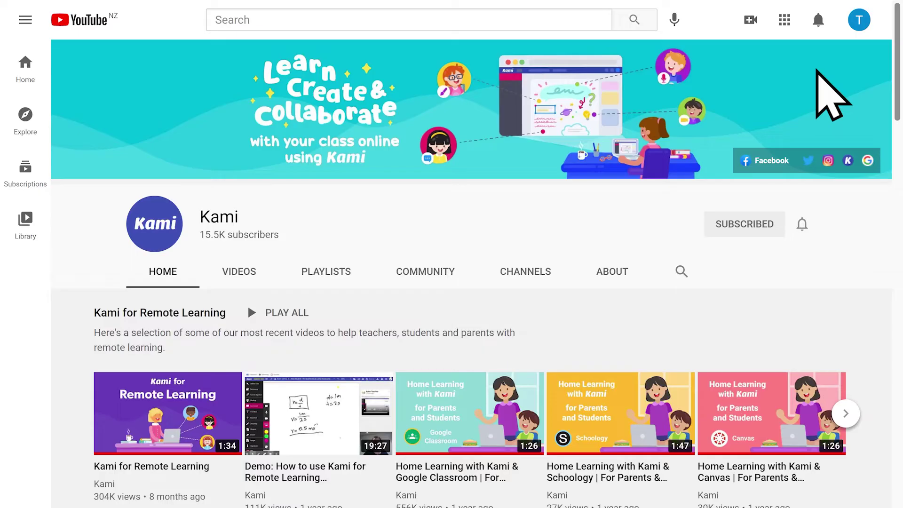
{"action": "scroll", "coordinate": [817, 69], "scroll_direction": "down", "scroll_amount": 1}
{"action": "scroll", "coordinate": [817, 70], "scroll_direction": "down", "scroll_amount": 1}
{"action": "scroll", "coordinate": [817, 69], "scroll_direction": "down", "scroll_amount": 2}
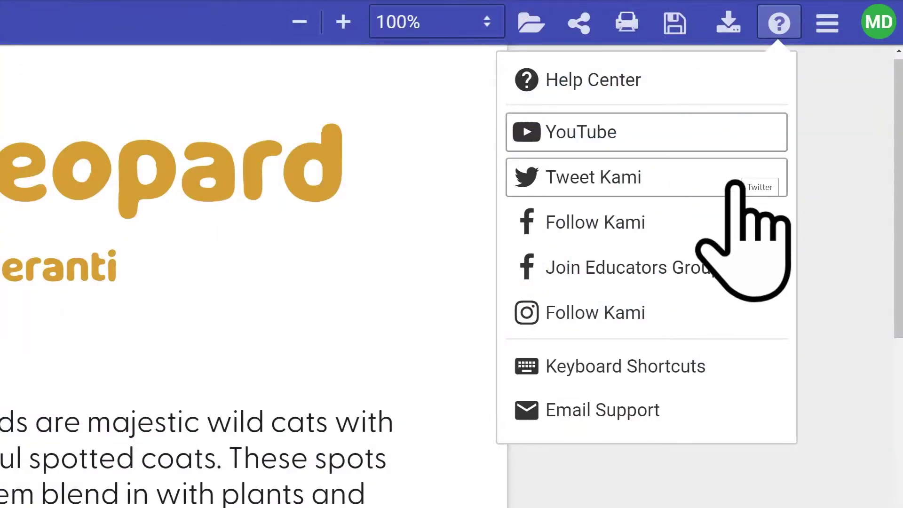
- Choose Join Educators Group from Kami's Help menu
{"action": "left_click", "coordinate": [751, 271]}
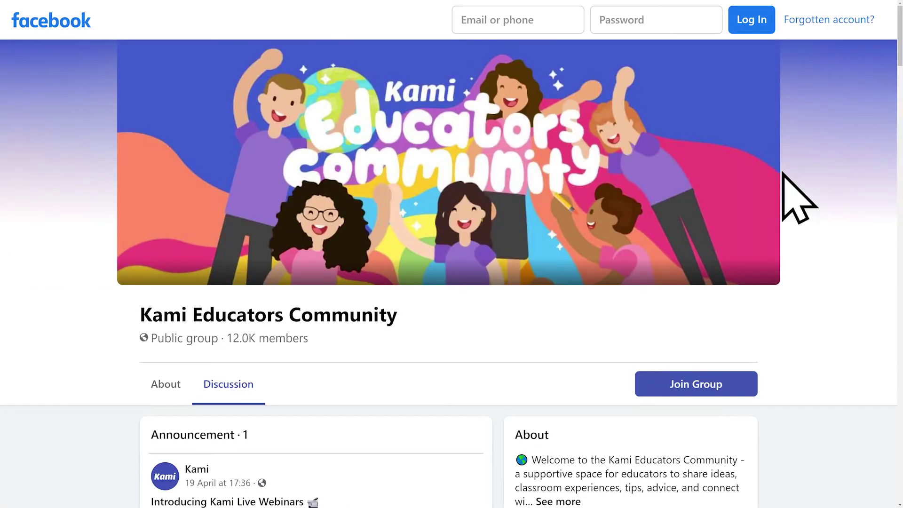
{"action": "scroll", "coordinate": [798, 197], "scroll_direction": "down", "scroll_amount": 1}
{"action": "scroll", "coordinate": [798, 197], "scroll_direction": "down", "scroll_amount": 2}
{"action": "scroll", "coordinate": [798, 198], "scroll_direction": "down", "scroll_amount": 1}
{"action": "scroll", "coordinate": [798, 197], "scroll_direction": "down", "scroll_amount": 2}
{"action": "scroll", "coordinate": [797, 198], "scroll_direction": "down", "scroll_amount": 1}
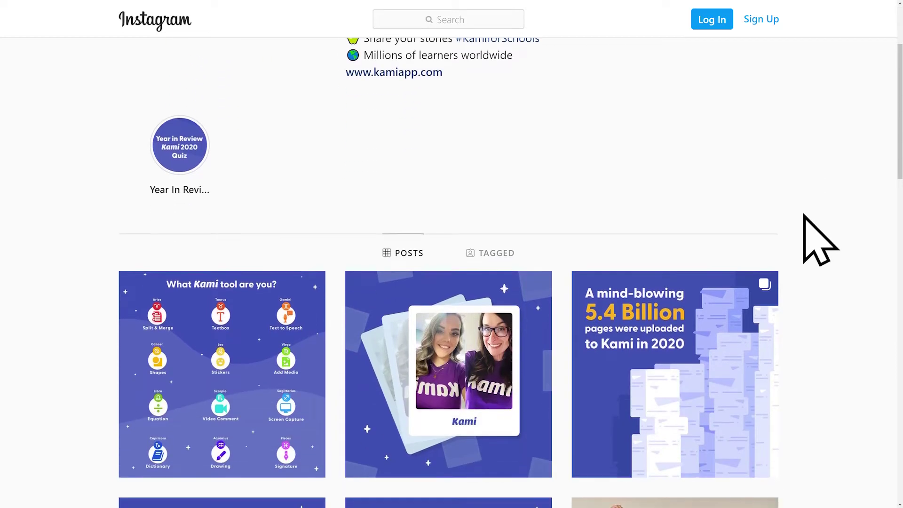
{"action": "scroll", "coordinate": [798, 216], "scroll_direction": "down", "scroll_amount": 2}
{"action": "scroll", "coordinate": [799, 216], "scroll_direction": "down", "scroll_amount": 1}
{"action": "scroll", "coordinate": [803, 215], "scroll_direction": "down", "scroll_amount": 2}
{"action": "scroll", "coordinate": [805, 217], "scroll_direction": "down", "scroll_amount": 2}
{"action": "scroll", "coordinate": [805, 218], "scroll_direction": "down", "scroll_amount": 1}
{"action": "scroll", "coordinate": [804, 217], "scroll_direction": "down", "scroll_amount": 2}
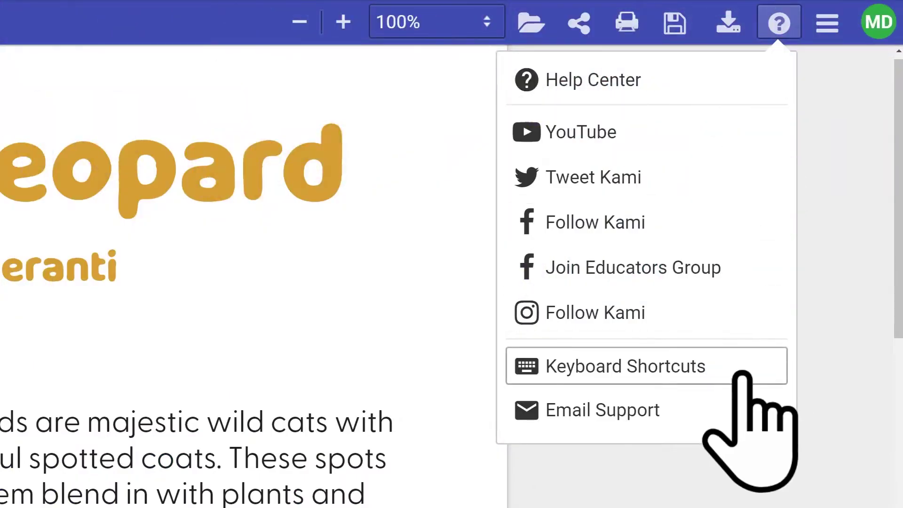
- View the keyboard shortcuts list, close it and the help menu, then relaunch it with Shift+/
{"action": "left_click", "coordinate": [720, 368]}
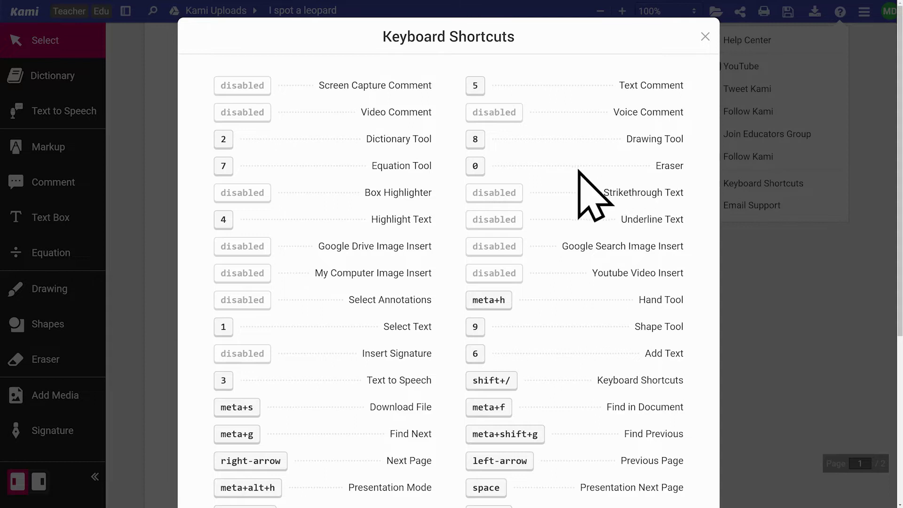
{"action": "scroll", "coordinate": [579, 170], "scroll_direction": "down", "scroll_amount": 1}
{"action": "scroll", "coordinate": [580, 169], "scroll_direction": "down", "scroll_amount": 1}
{"action": "scroll", "coordinate": [579, 169], "scroll_direction": "down", "scroll_amount": 1}
{"action": "scroll", "coordinate": [579, 170], "scroll_direction": "down", "scroll_amount": 2}
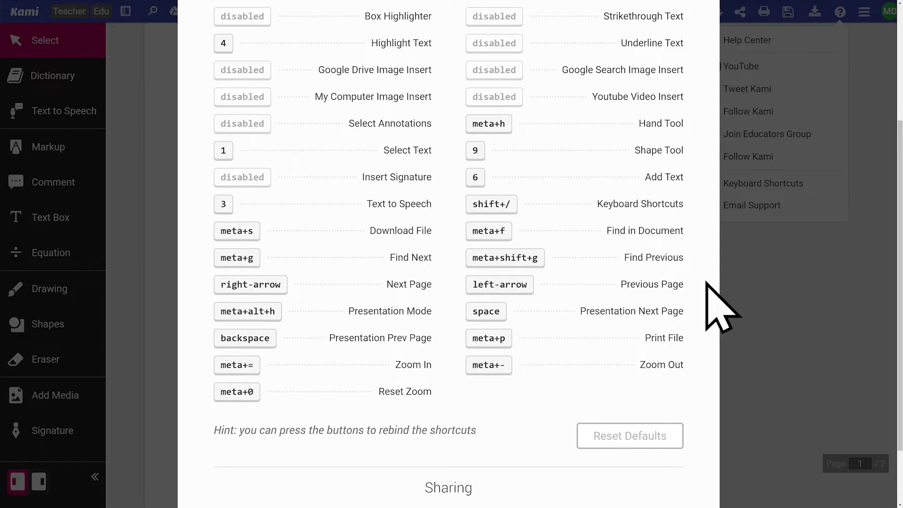
{"action": "left_click", "coordinate": [734, 277]}
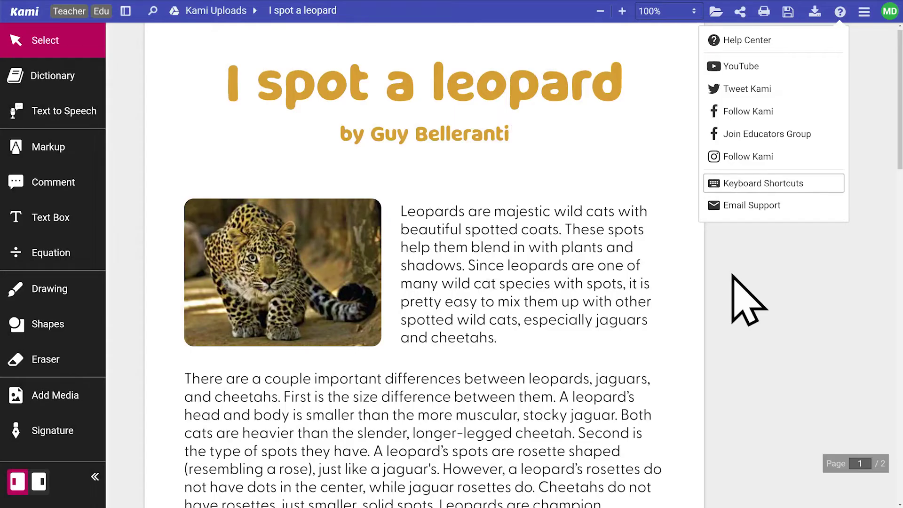
{"action": "left_click", "coordinate": [733, 277]}
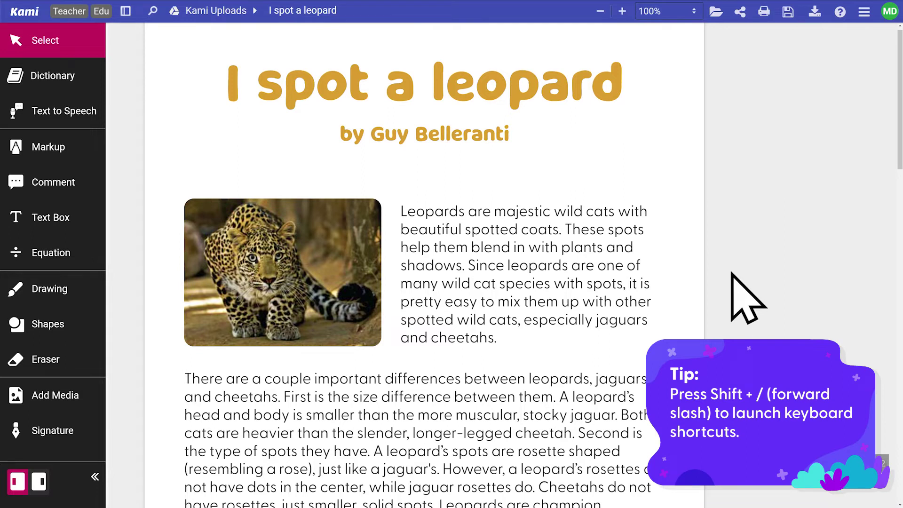
{"action": "key", "text": "shift+slash"}
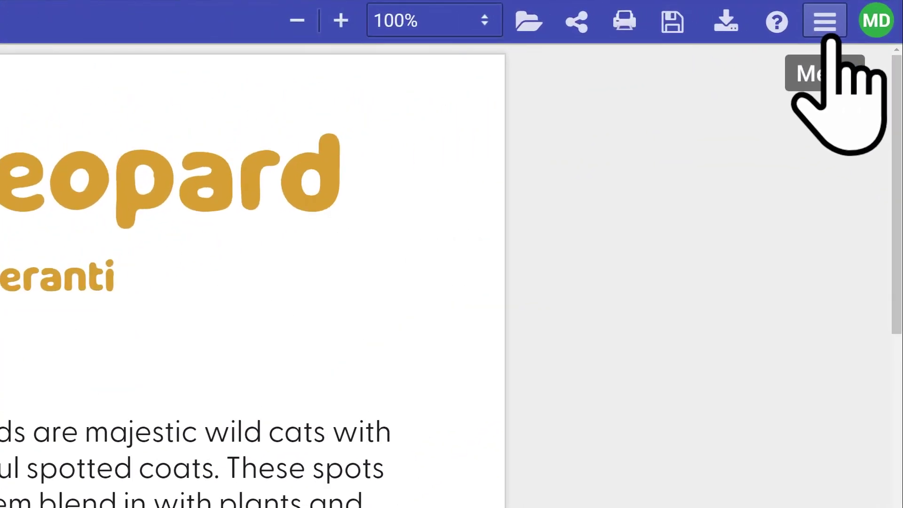
- Move leopard page 2 beside the Shakespeare page in a new document, rotate the Treasure Island cover, and export
{"action": "left_click", "coordinate": [827, 28]}
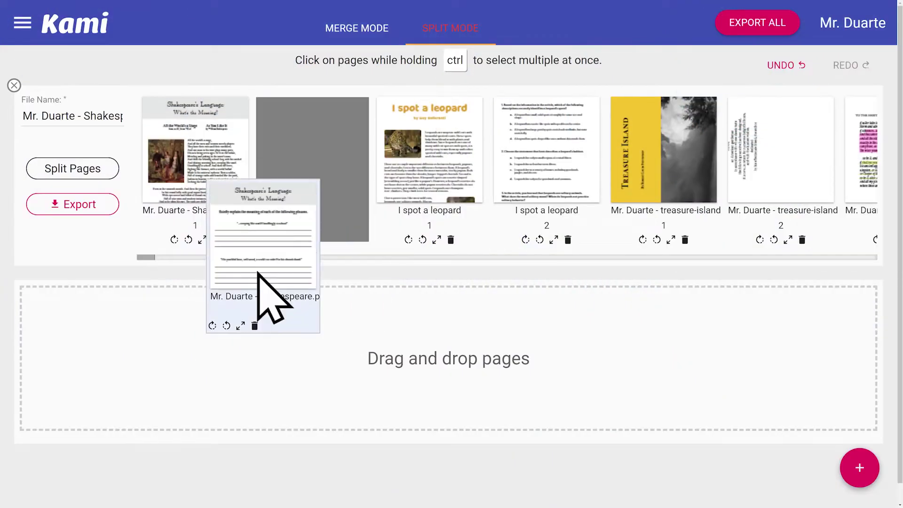
{"action": "left_click_drag", "start_coordinate": [258, 276], "coordinate": [178, 338]}
{"action": "left_click_drag", "start_coordinate": [459, 159], "coordinate": [423, 326]}
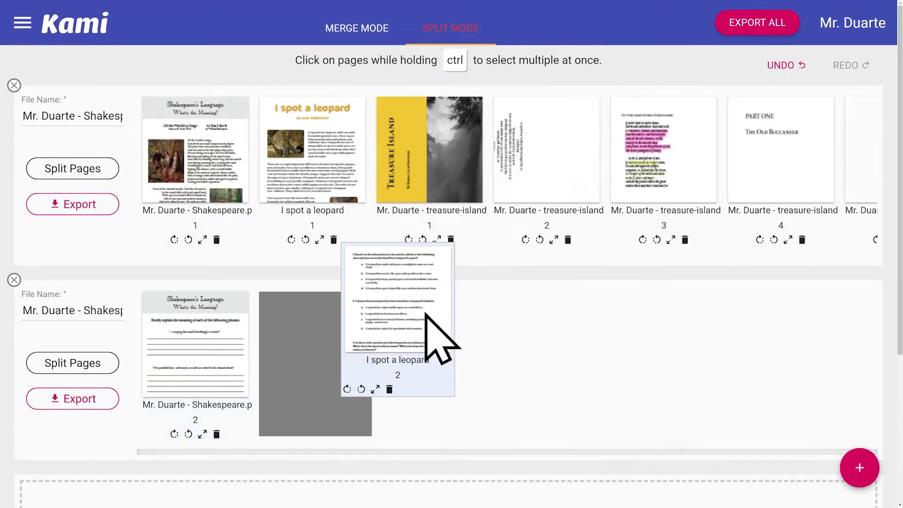
{"action": "left_click", "coordinate": [409, 240]}
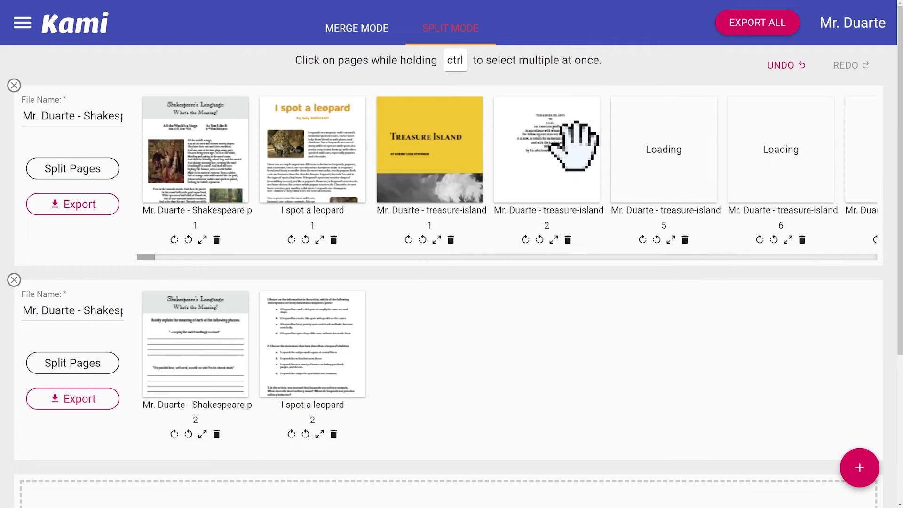
{"action": "left_click", "coordinate": [84, 206]}
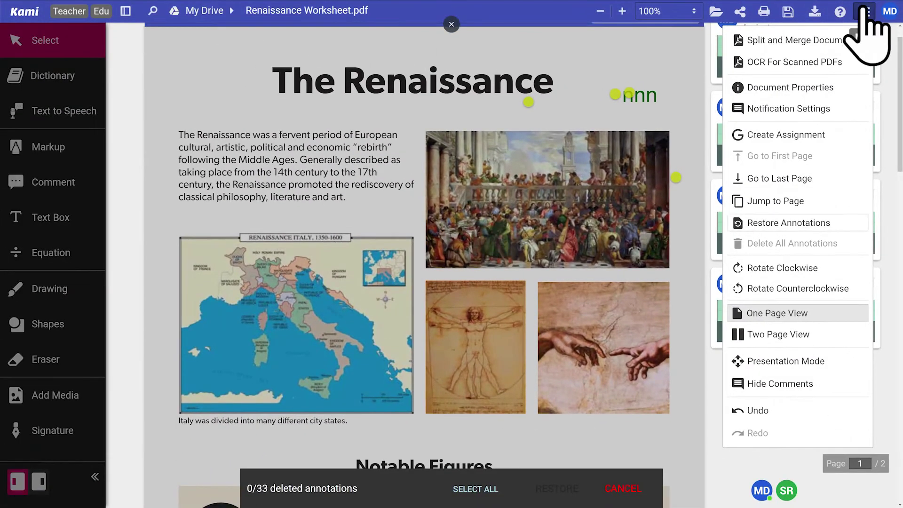
- Select all 33 deleted annotations on the Renaissance Worksheet and restore them
{"action": "left_click", "coordinate": [865, 12]}
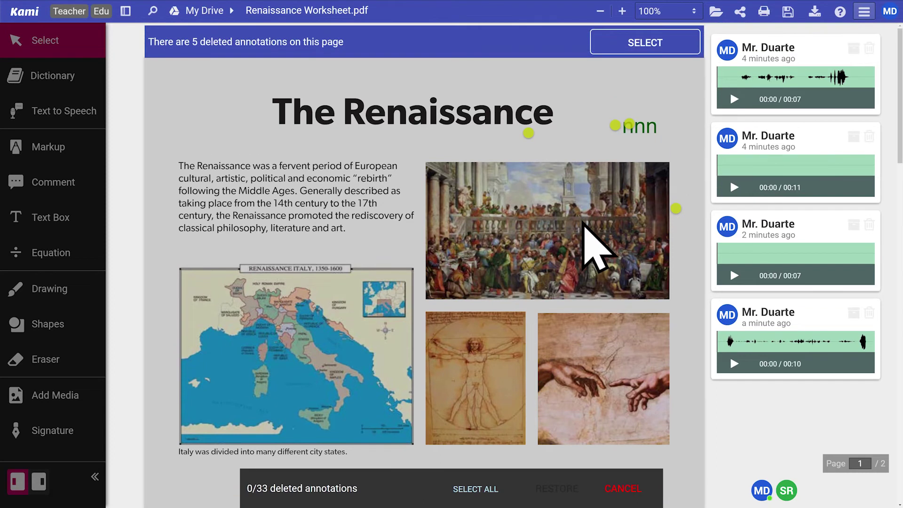
{"action": "scroll", "coordinate": [596, 244], "scroll_direction": "down", "scroll_amount": 1}
{"action": "scroll", "coordinate": [596, 244], "scroll_direction": "down", "scroll_amount": 2}
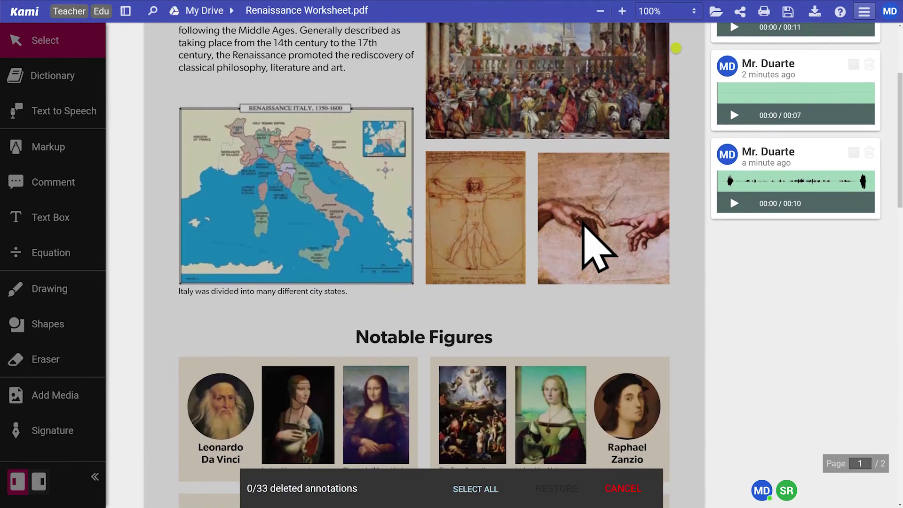
{"action": "scroll", "coordinate": [596, 244], "scroll_direction": "down", "scroll_amount": 1}
{"action": "scroll", "coordinate": [585, 225], "scroll_direction": "down", "scroll_amount": 3}
{"action": "scroll", "coordinate": [585, 224], "scroll_direction": "down", "scroll_amount": 2}
{"action": "scroll", "coordinate": [584, 225], "scroll_direction": "down", "scroll_amount": 1}
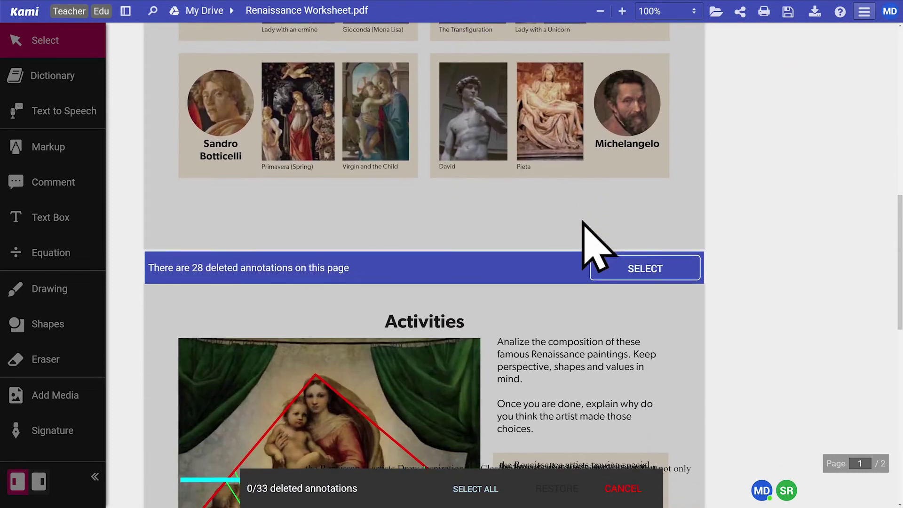
{"action": "scroll", "coordinate": [584, 225], "scroll_direction": "down", "scroll_amount": 2}
{"action": "scroll", "coordinate": [585, 224], "scroll_direction": "down", "scroll_amount": 2}
{"action": "scroll", "coordinate": [585, 224], "scroll_direction": "down", "scroll_amount": 2}
{"action": "scroll", "coordinate": [584, 225], "scroll_direction": "down", "scroll_amount": 1}
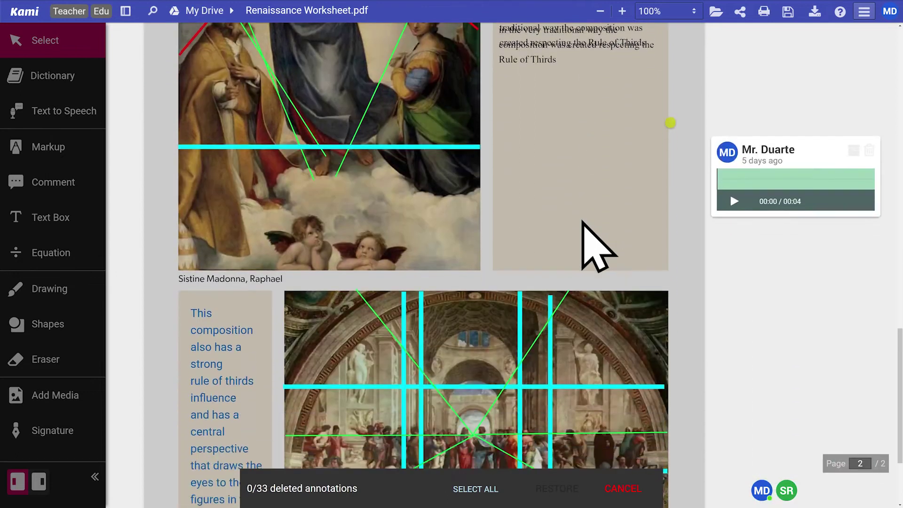
{"action": "scroll", "coordinate": [584, 225], "scroll_direction": "down", "scroll_amount": 1}
{"action": "scroll", "coordinate": [585, 225], "scroll_direction": "down", "scroll_amount": 1}
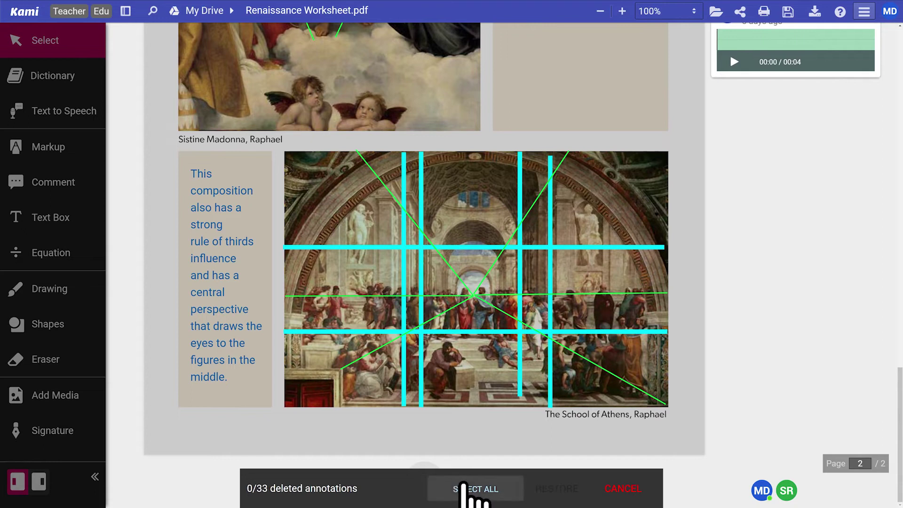
{"action": "left_click", "coordinate": [472, 488]}
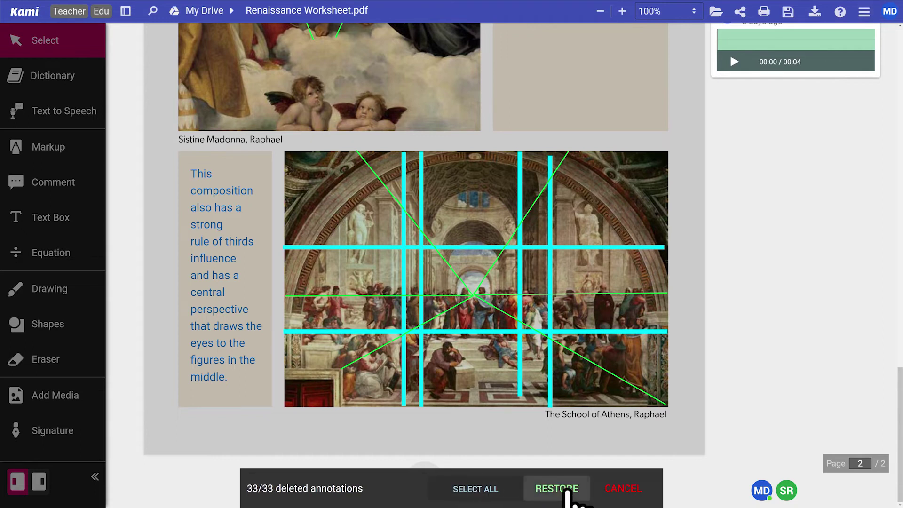
{"action": "left_click", "coordinate": [570, 488]}
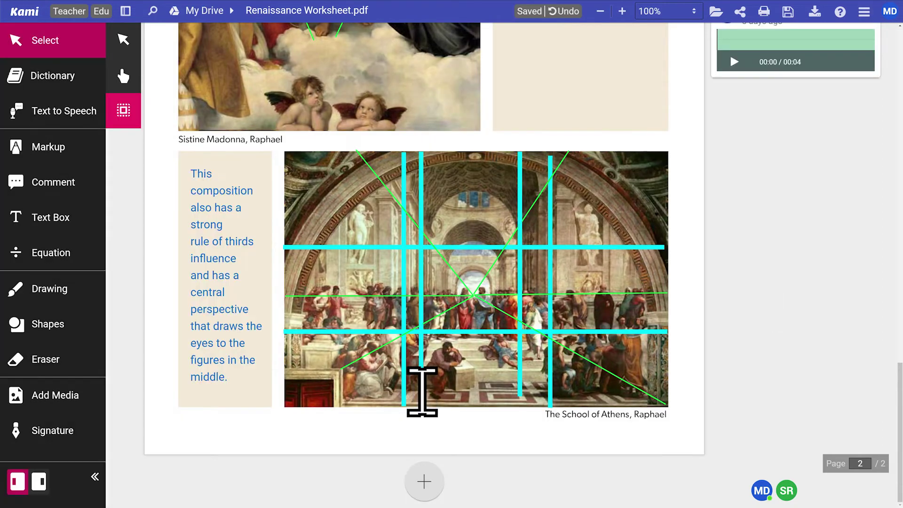
- Delete the two vertical cyan guide lines from the worksheet
{"action": "left_click", "coordinate": [423, 392]}
{"action": "key", "text": "Delete"}
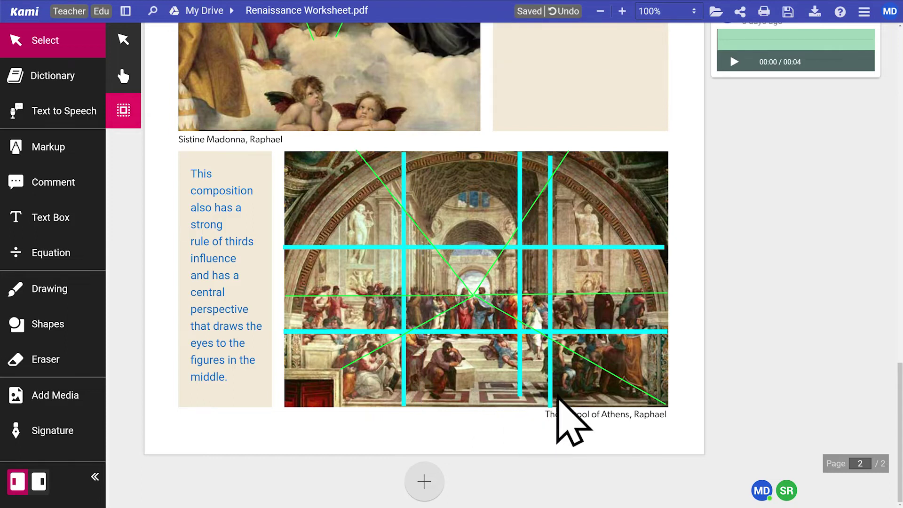
{"action": "left_click", "coordinate": [549, 395]}
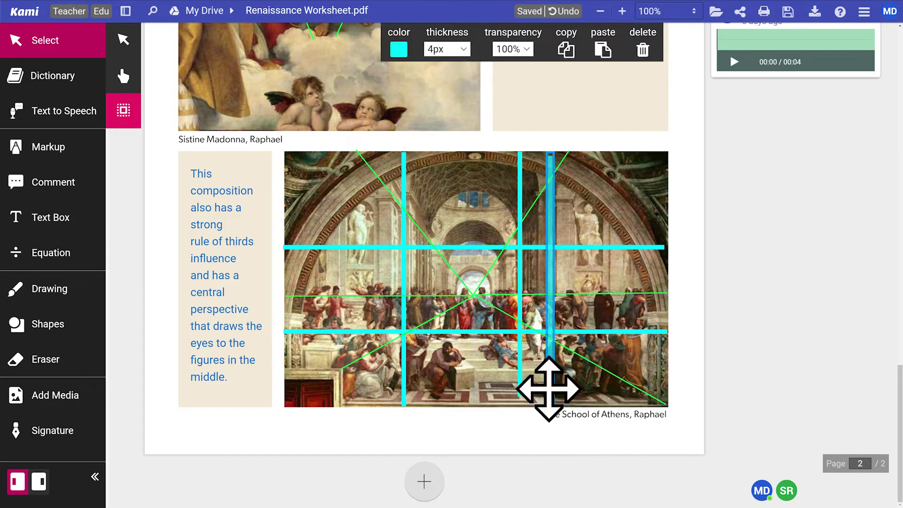
{"action": "key", "text": "Delete"}
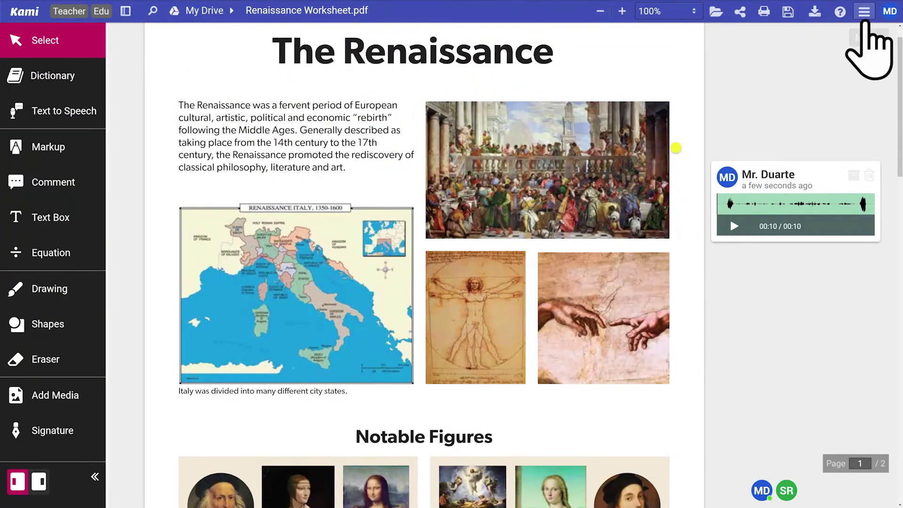
{"action": "left_click", "coordinate": [865, 12]}
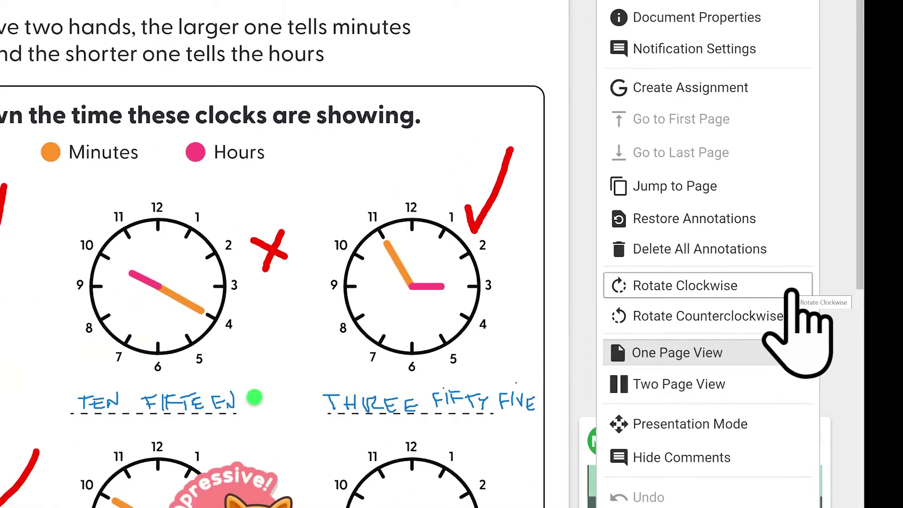
- Rotate the Clocks worksheet clockwise repeatedly, then a quarter turn counterclockwise
{"action": "left_click", "coordinate": [856, 273]}
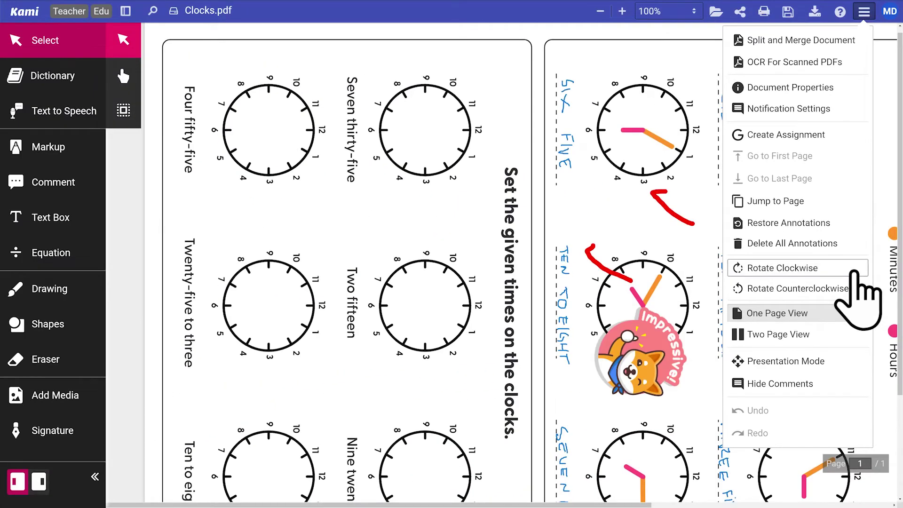
{"action": "left_click", "coordinate": [856, 273]}
{"action": "left_click", "coordinate": [856, 273]}
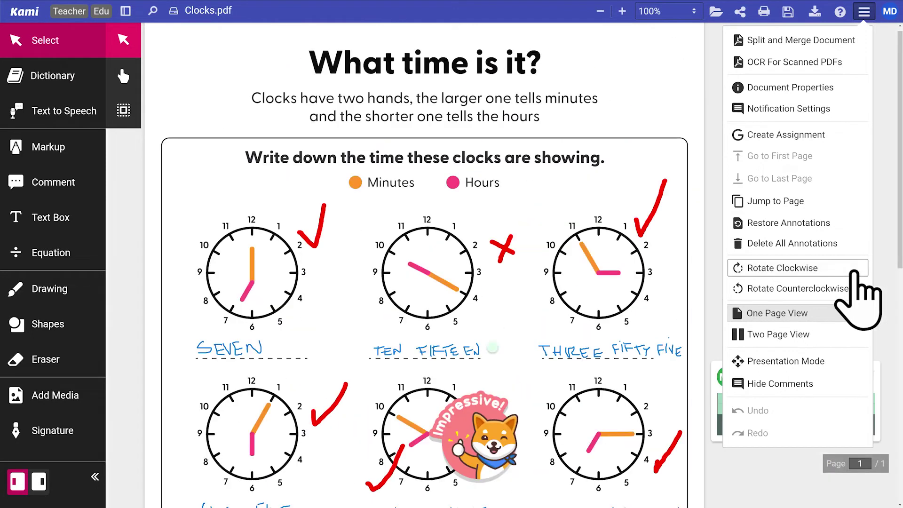
{"action": "left_click", "coordinate": [854, 288]}
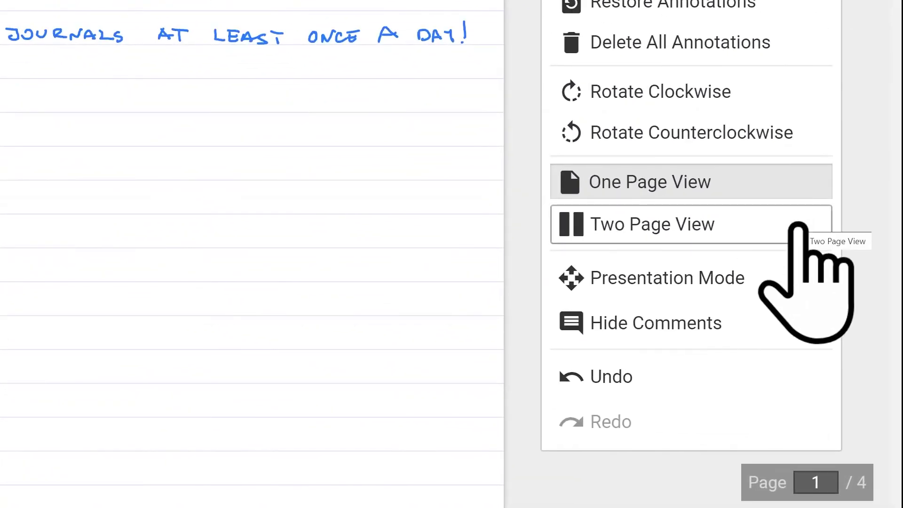
- Switch the journal document to Two Page View
{"action": "left_click", "coordinate": [798, 226]}
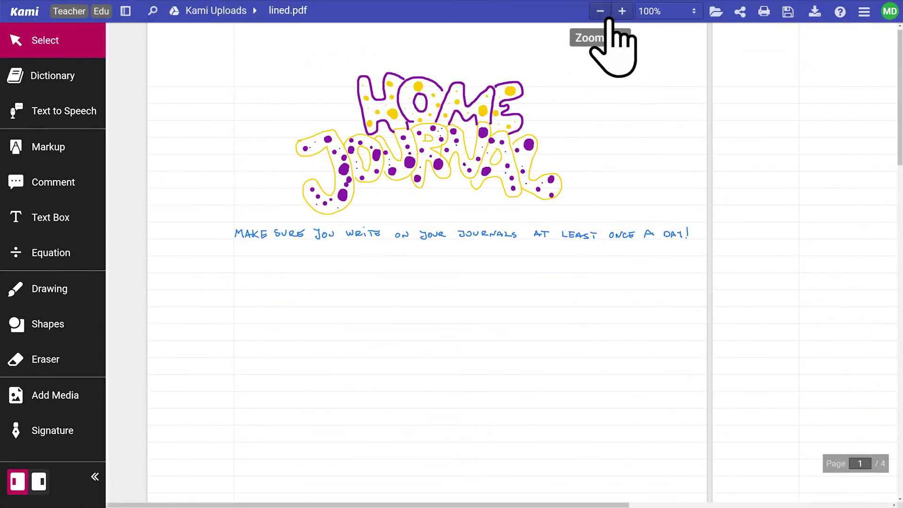
{"action": "left_click", "coordinate": [609, 20]}
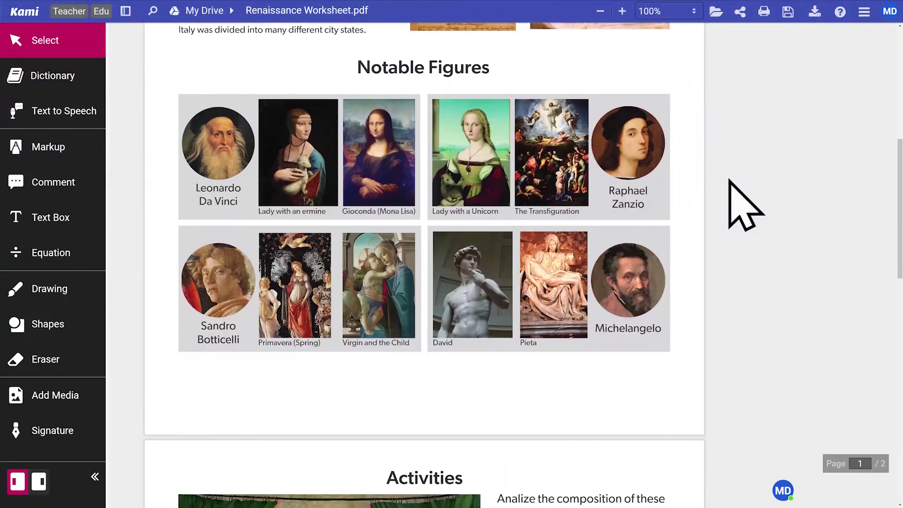
{"action": "scroll", "coordinate": [731, 180], "scroll_direction": "down", "scroll_amount": 3}
{"action": "scroll", "coordinate": [730, 181], "scroll_direction": "down", "scroll_amount": 3}
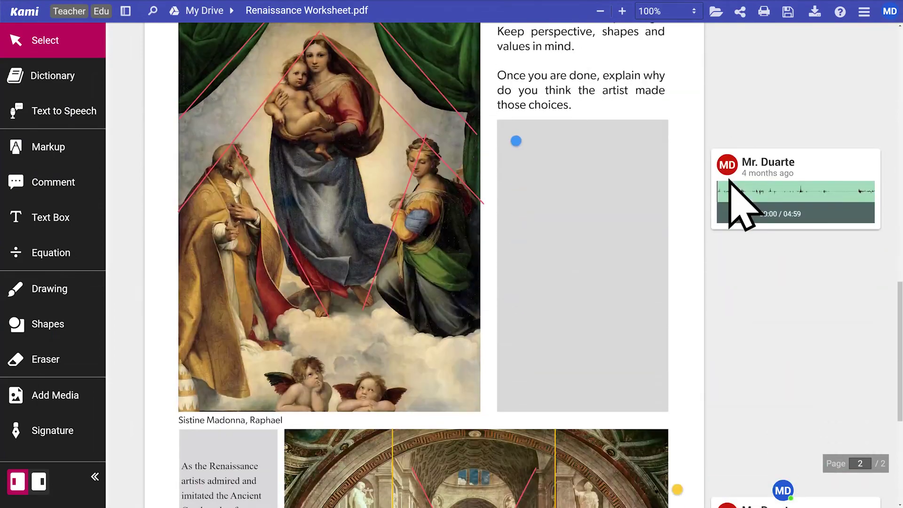
{"action": "scroll", "coordinate": [730, 191], "scroll_direction": "down", "scroll_amount": 5}
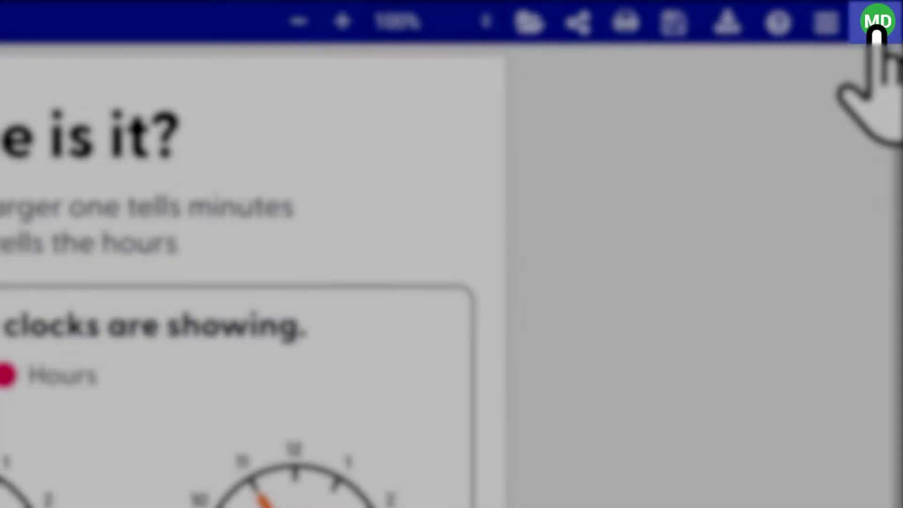
- From the MD avatar menu, toggle Dark Mode on and off, ending in the light theme
{"action": "left_click", "coordinate": [878, 22]}
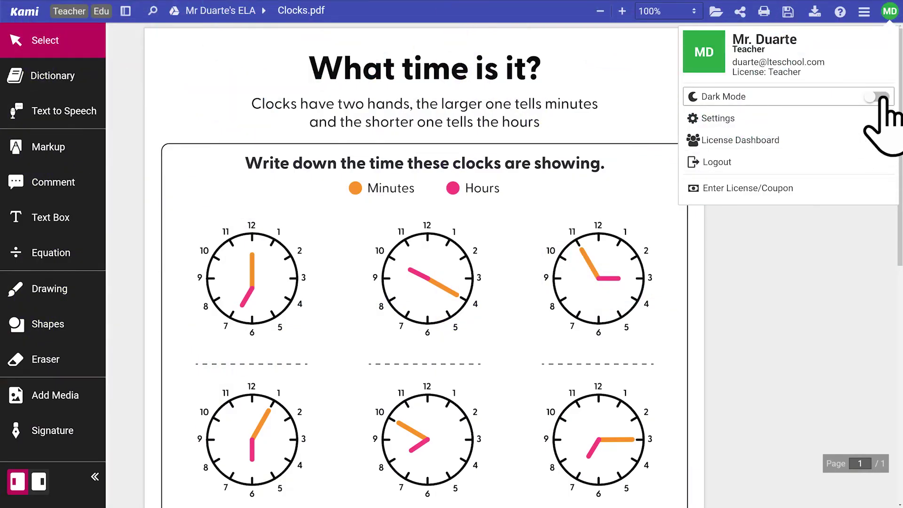
{"action": "left_click", "coordinate": [882, 97]}
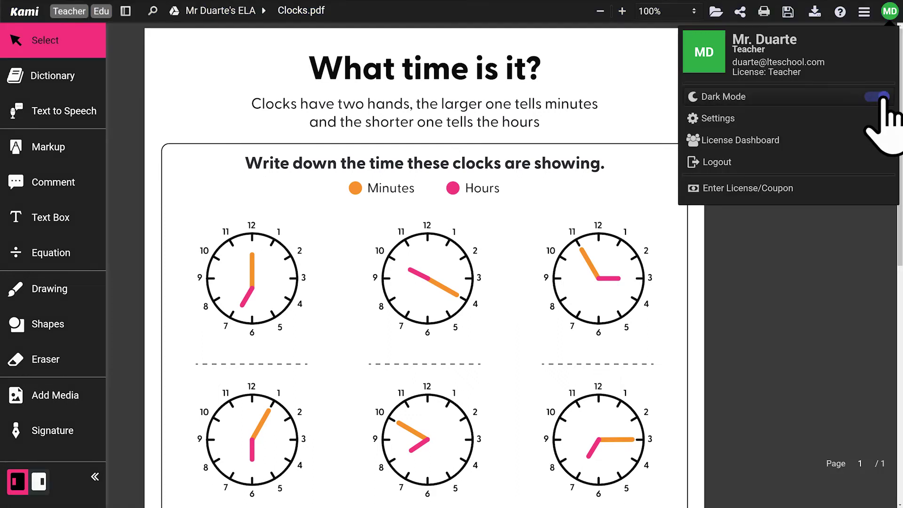
{"action": "left_click", "coordinate": [880, 98]}
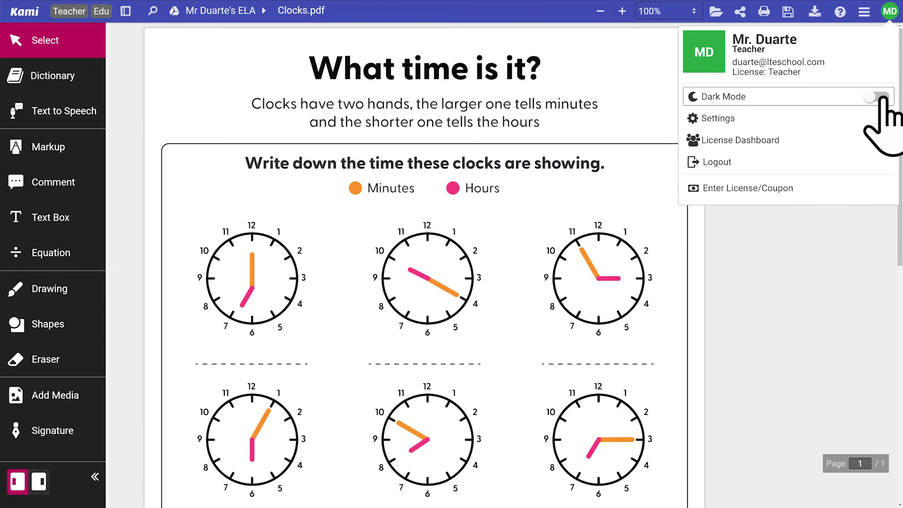
{"action": "left_click", "coordinate": [881, 97]}
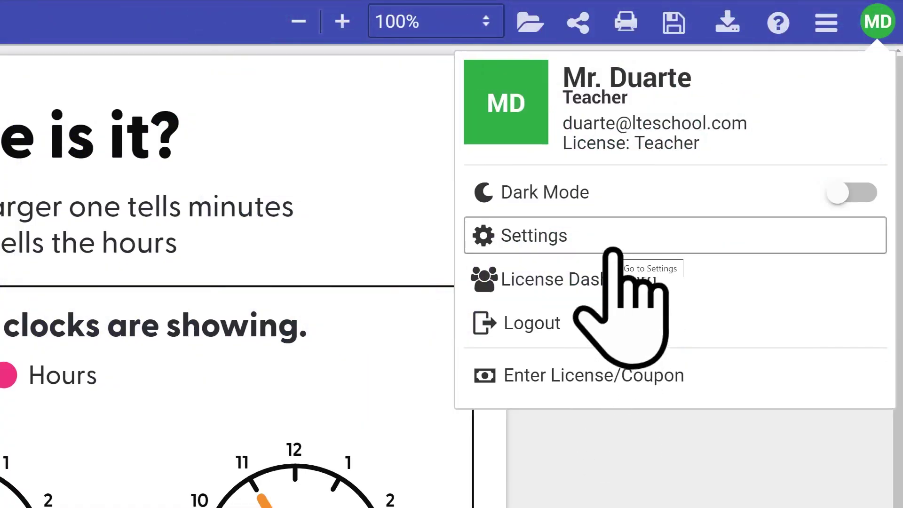
- Open the account Settings page, then the License Dashboard
{"action": "left_click", "coordinate": [612, 254]}
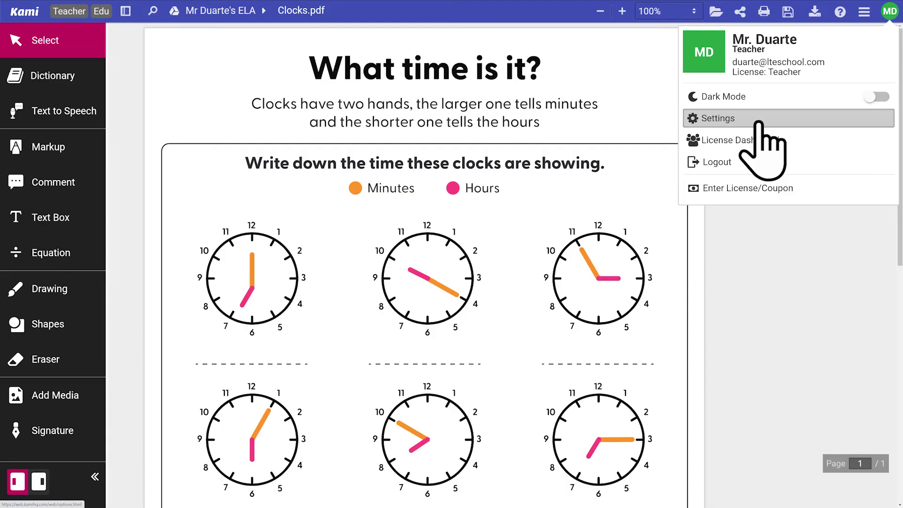
{"action": "left_click", "coordinate": [760, 123]}
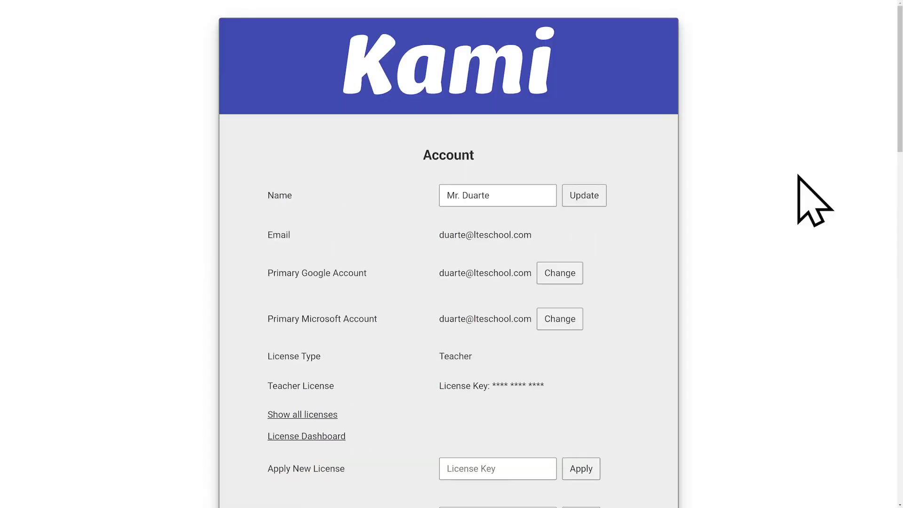
{"action": "scroll", "coordinate": [799, 176], "scroll_direction": "down", "scroll_amount": 1}
{"action": "scroll", "coordinate": [798, 176], "scroll_direction": "down", "scroll_amount": 3}
{"action": "scroll", "coordinate": [799, 177], "scroll_direction": "down", "scroll_amount": 1}
{"action": "scroll", "coordinate": [800, 176], "scroll_direction": "down", "scroll_amount": 2}
{"action": "scroll", "coordinate": [800, 177], "scroll_direction": "down", "scroll_amount": 1}
{"action": "scroll", "coordinate": [799, 177], "scroll_direction": "down", "scroll_amount": 2}
{"action": "scroll", "coordinate": [799, 177], "scroll_direction": "down", "scroll_amount": 1}
{"action": "scroll", "coordinate": [799, 177], "scroll_direction": "down", "scroll_amount": 2}
{"action": "scroll", "coordinate": [799, 176], "scroll_direction": "down", "scroll_amount": 1}
{"action": "scroll", "coordinate": [800, 176], "scroll_direction": "down", "scroll_amount": 2}
{"action": "scroll", "coordinate": [798, 177], "scroll_direction": "down", "scroll_amount": 1}
{"action": "scroll", "coordinate": [799, 176], "scroll_direction": "down", "scroll_amount": 2}
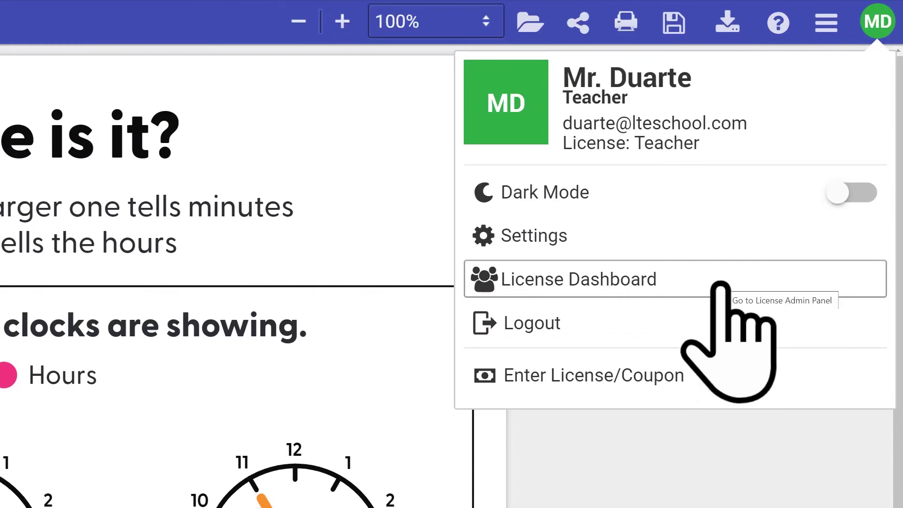
{"action": "left_click", "coordinate": [720, 284]}
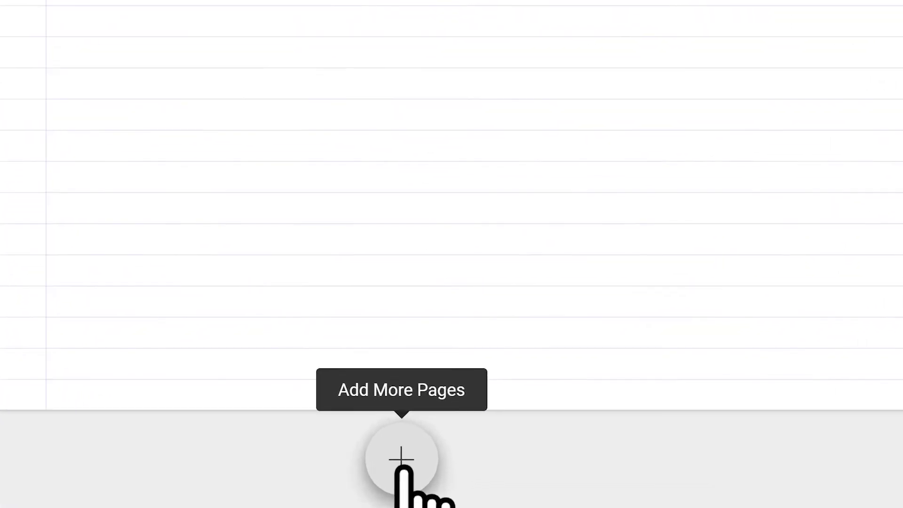
- In Add New Pages, preview the Lined Page, Grid Page and Music Sheet page types
{"action": "left_click", "coordinate": [402, 459]}
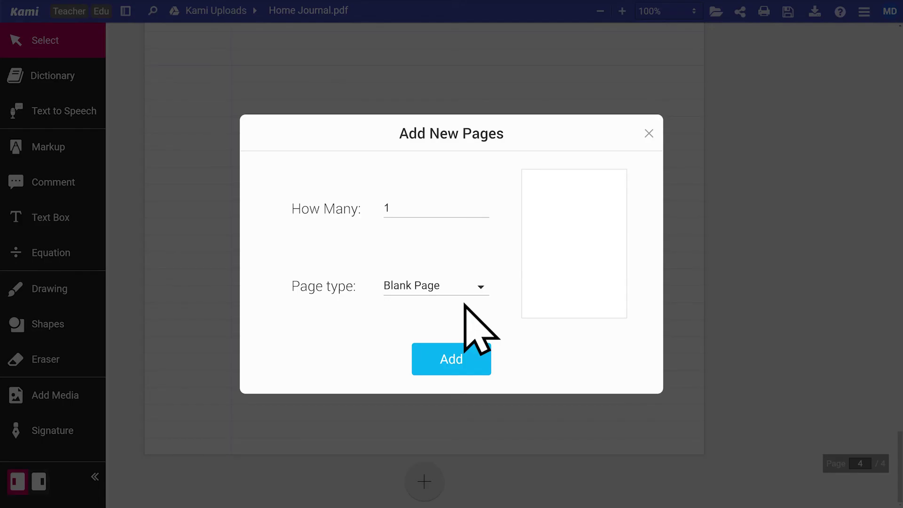
{"action": "left_click", "coordinate": [488, 296]}
{"action": "left_click", "coordinate": [482, 322]}
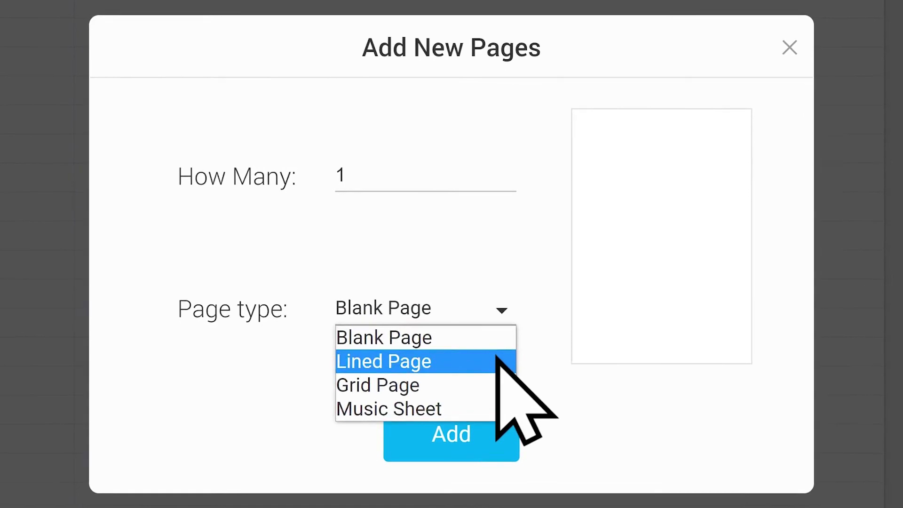
{"action": "left_click", "coordinate": [506, 318]}
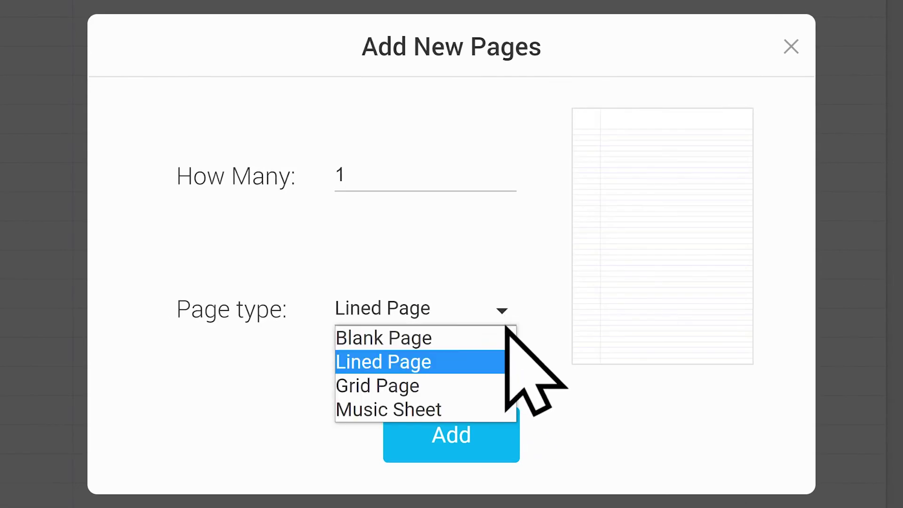
{"action": "left_click", "coordinate": [487, 385]}
{"action": "left_click", "coordinate": [505, 324]}
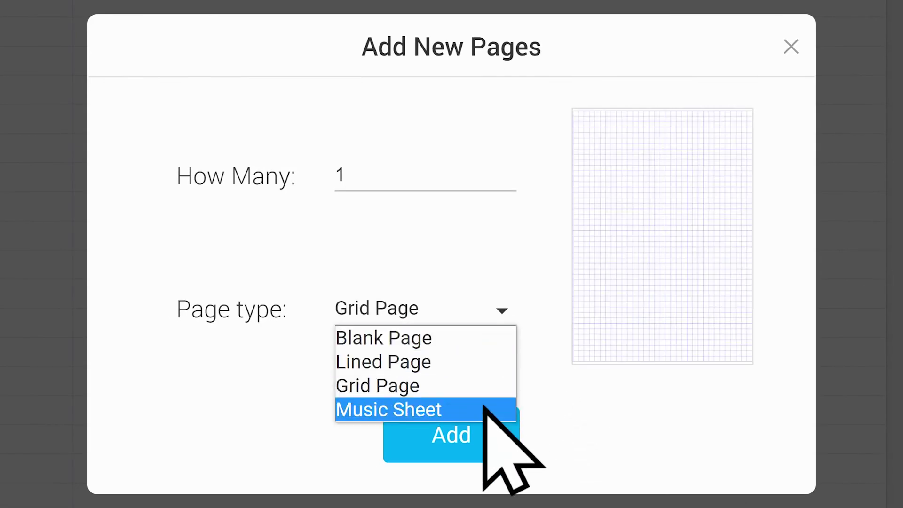